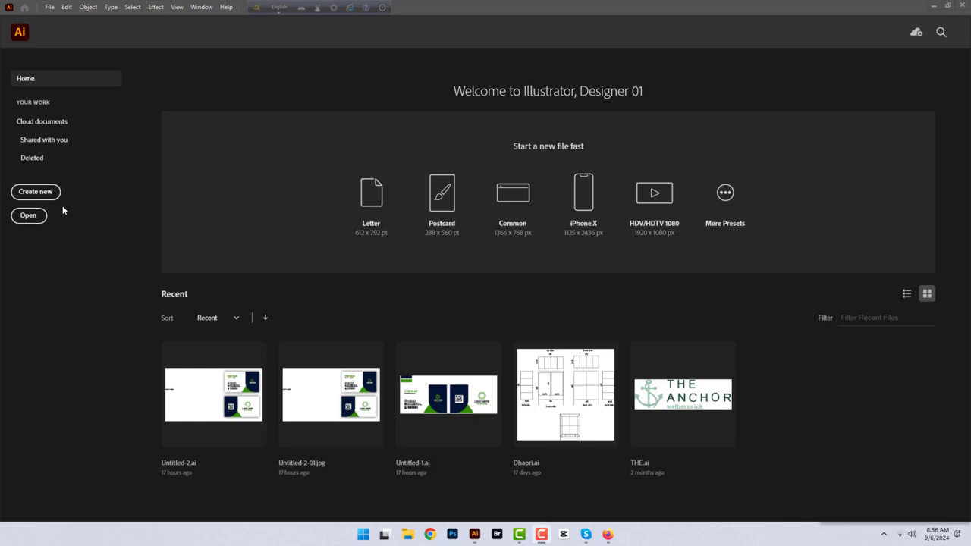
# Step: Set up a new landscape document with two 3.5 × 2 in artboards
pyautogui.click(43, 195)
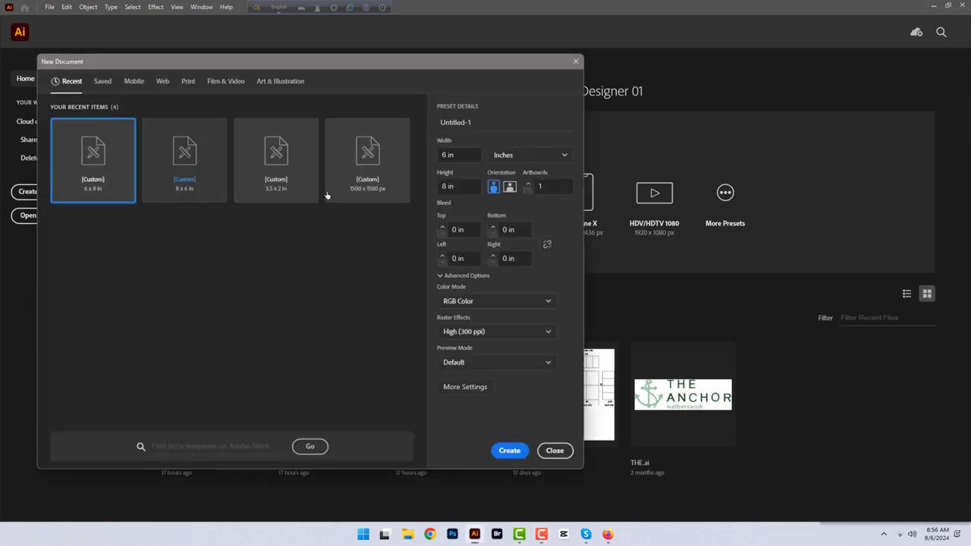
pyautogui.click(453, 147)
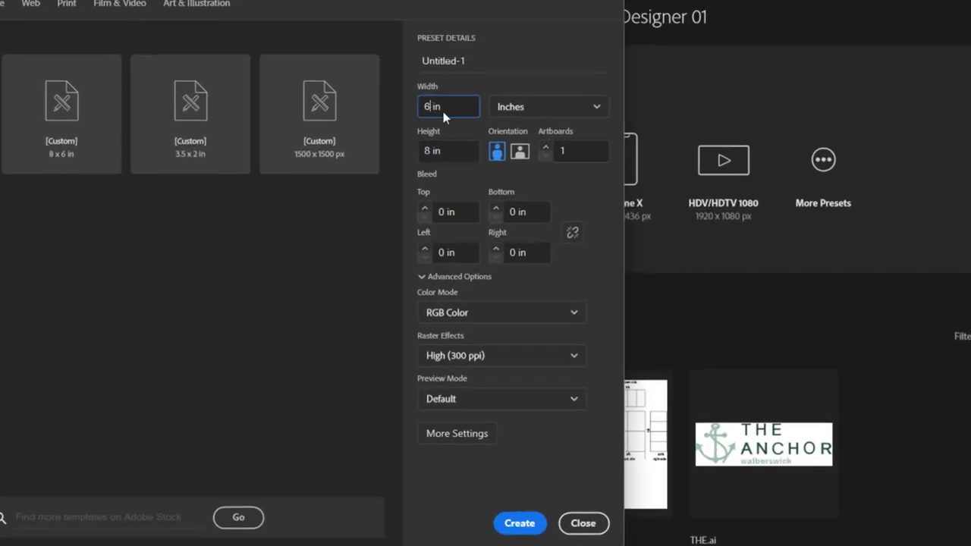
pyautogui.press('BackSpace')
pyautogui.write('3.5')
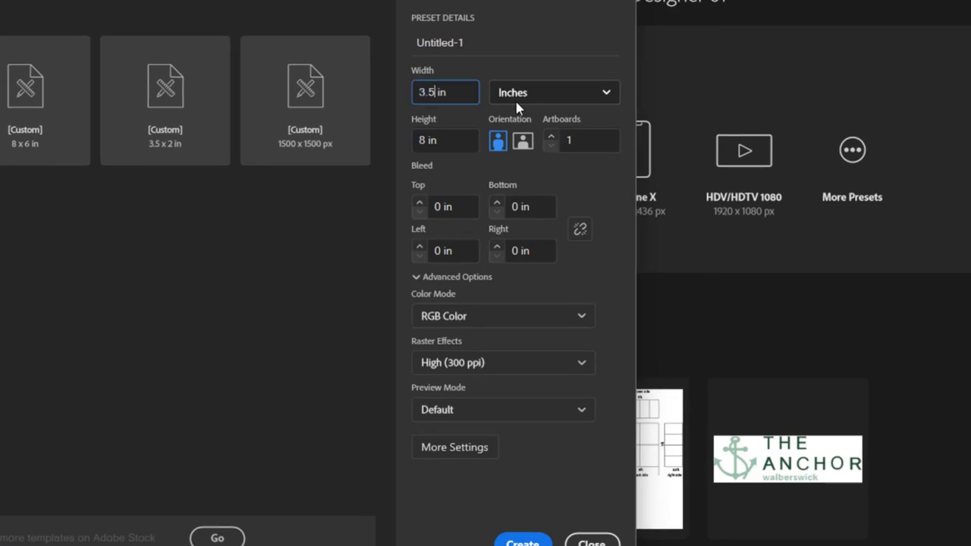
pyautogui.click(427, 140)
pyautogui.press('BackSpace')
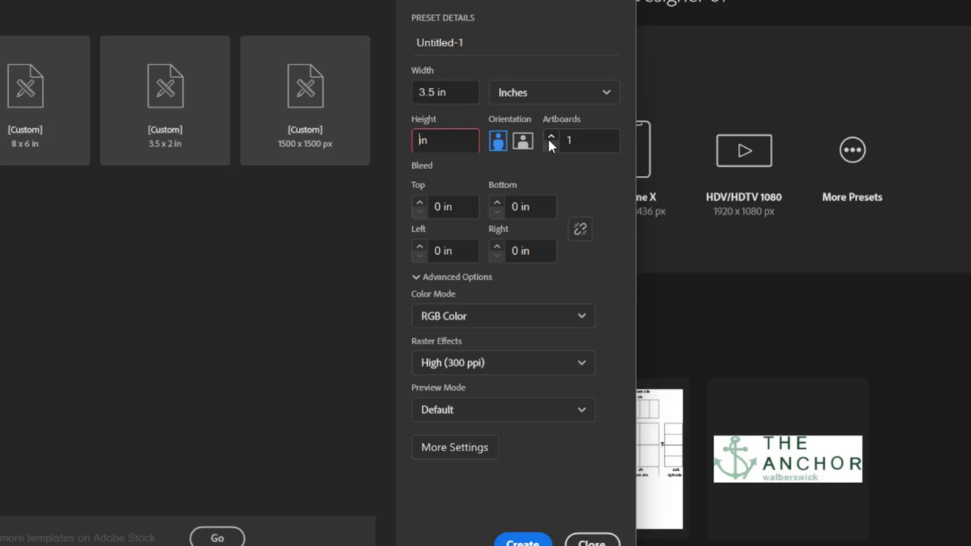
pyautogui.write('2')
pyautogui.click(523, 142)
pyautogui.click(565, 144)
pyautogui.write('2')
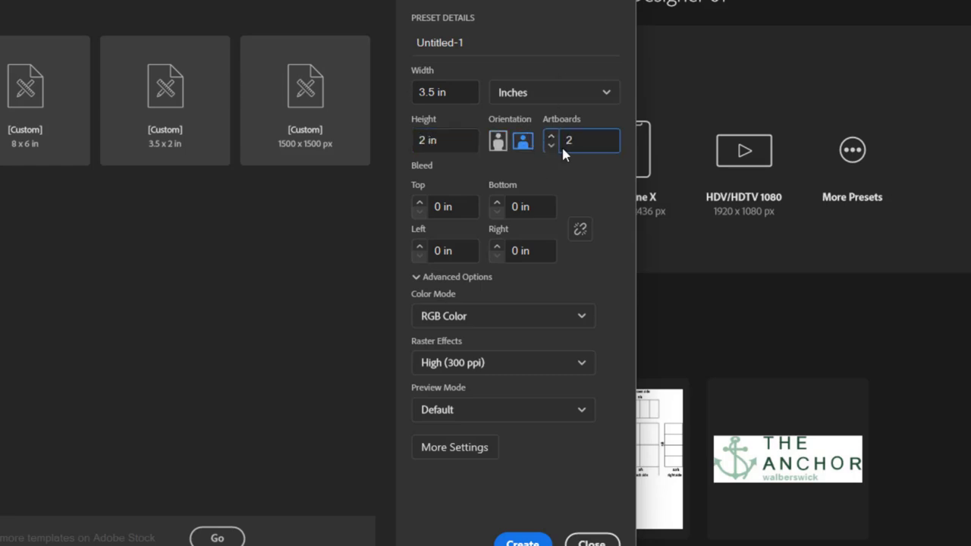
# Step: Apply a linked 0.125 in bleed on all sides and create the document
pyautogui.click(437, 206)
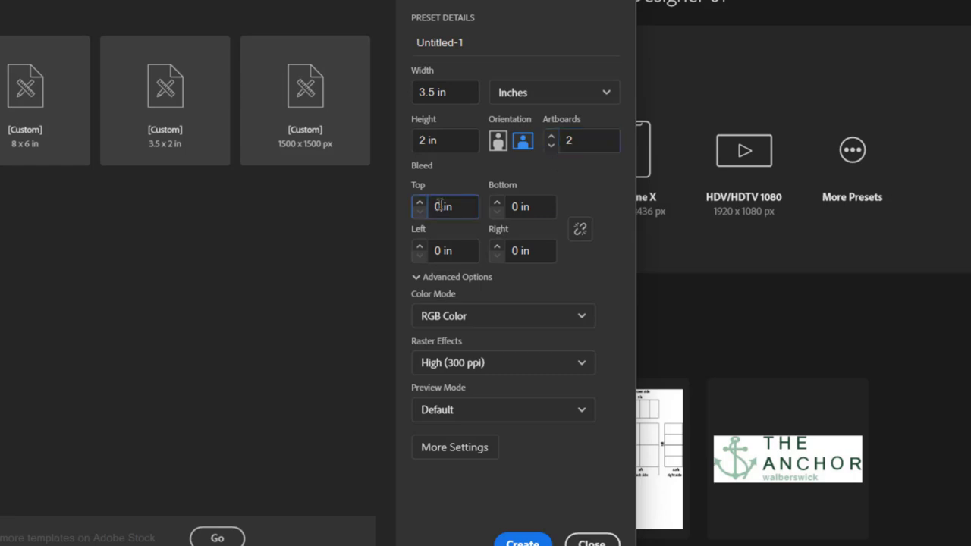
pyautogui.press('BackSpace')
pyautogui.write('.1')
pyautogui.write('25')
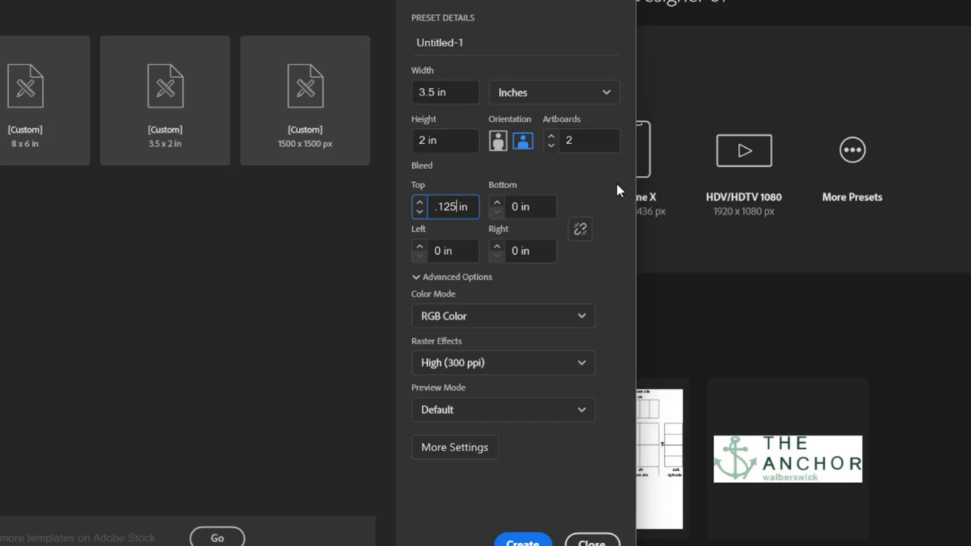
pyautogui.click(580, 229)
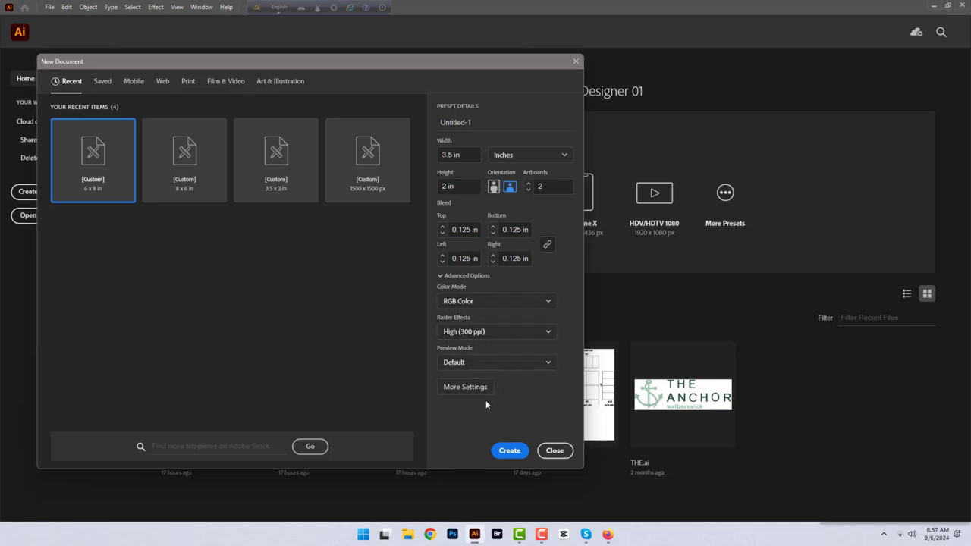
pyautogui.click(511, 453)
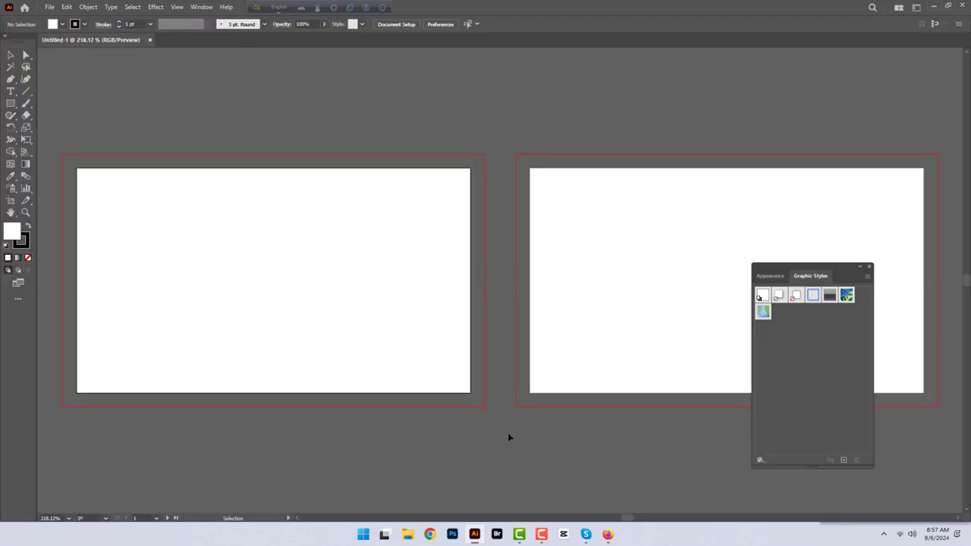
# Step: Switch the workspace to Essentials Classic from the Window menu
pyautogui.click(208, 7)
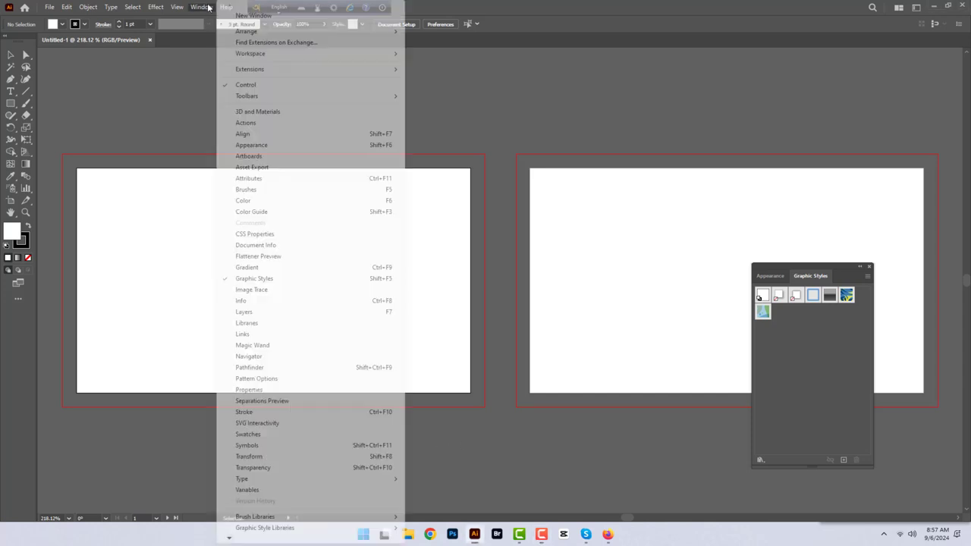
pyautogui.moveTo(251, 53)
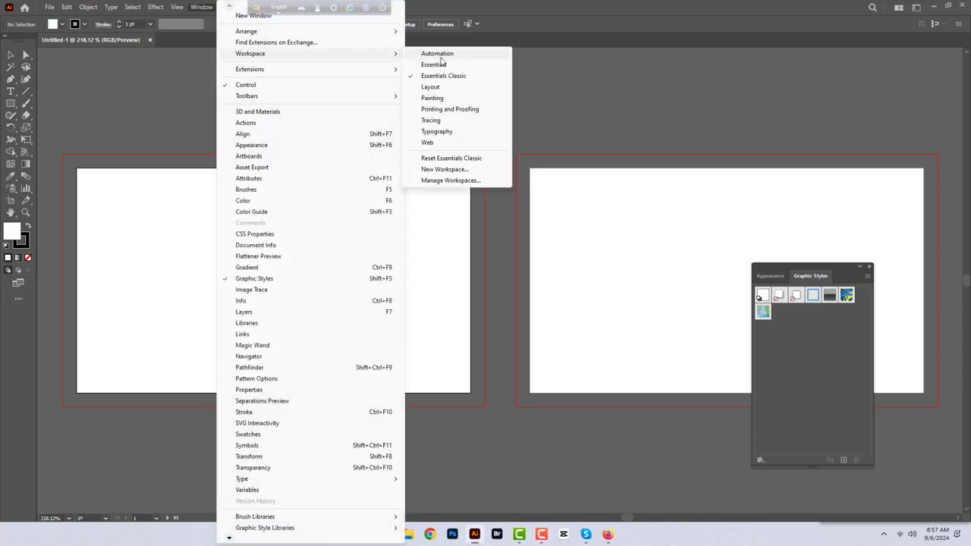
pyautogui.click(440, 159)
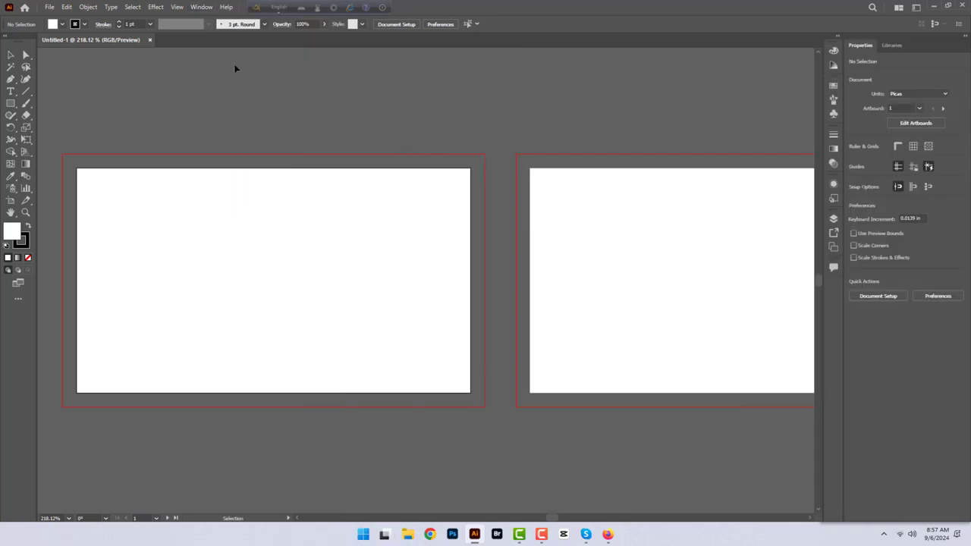
# Step: Draw a rectangle with no stroke covering the first card's bleed area
pyautogui.click(11, 103)
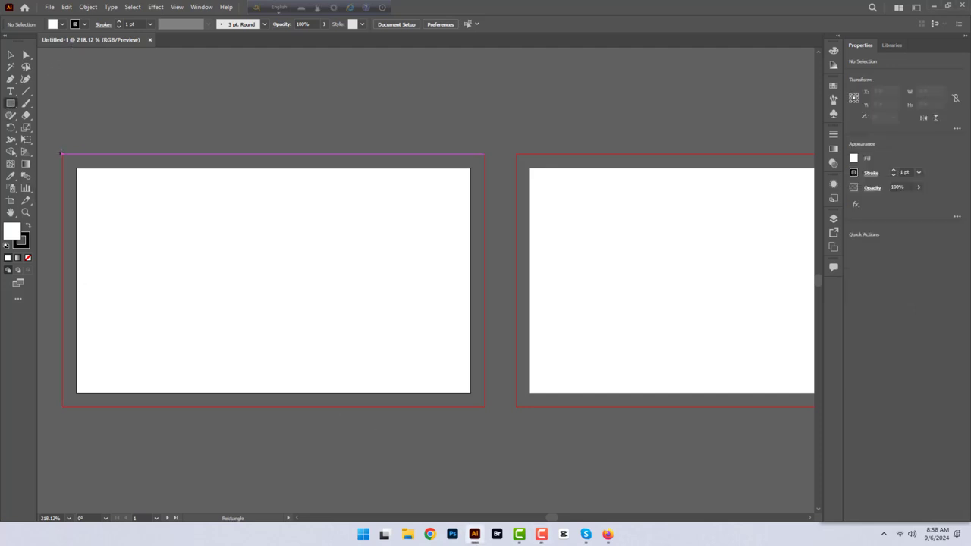
pyautogui.moveTo(62, 154)
pyautogui.mouseDown()
pyautogui.moveTo(373, 351)
pyautogui.moveTo(484, 405)
pyautogui.mouseUp()
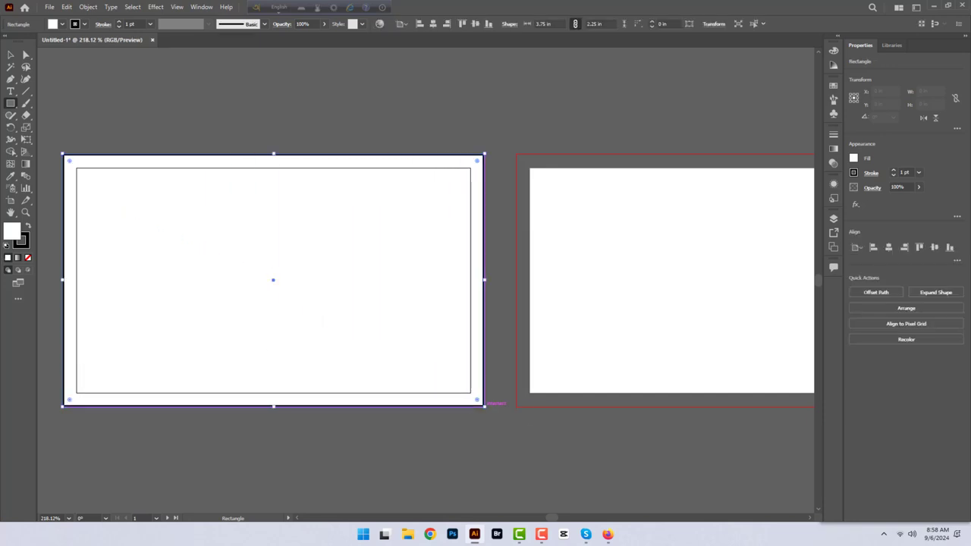
pyautogui.click(18, 245)
pyautogui.click(28, 258)
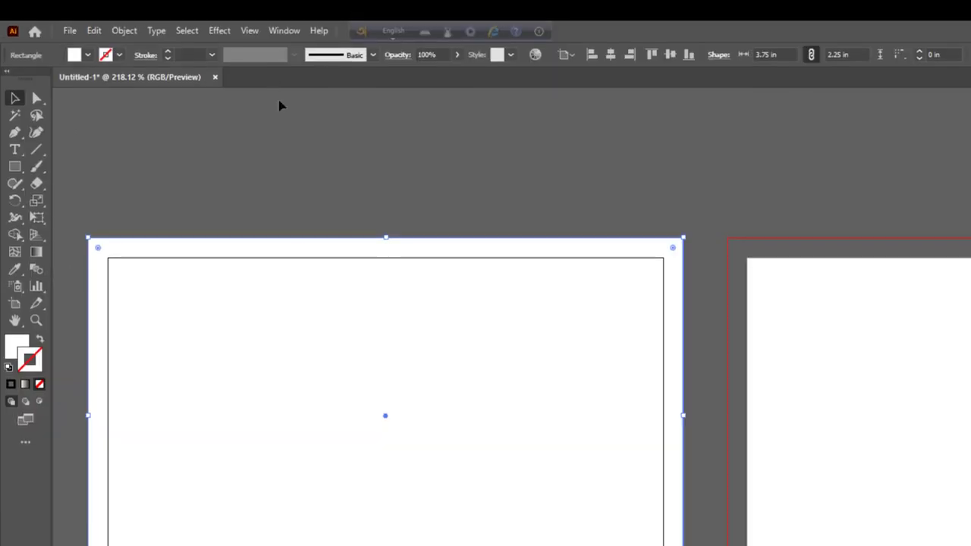
# Step: Offset the rectangle by -0.25 in and make the inset copy a safe-area guide
pyautogui.click(91, 9)
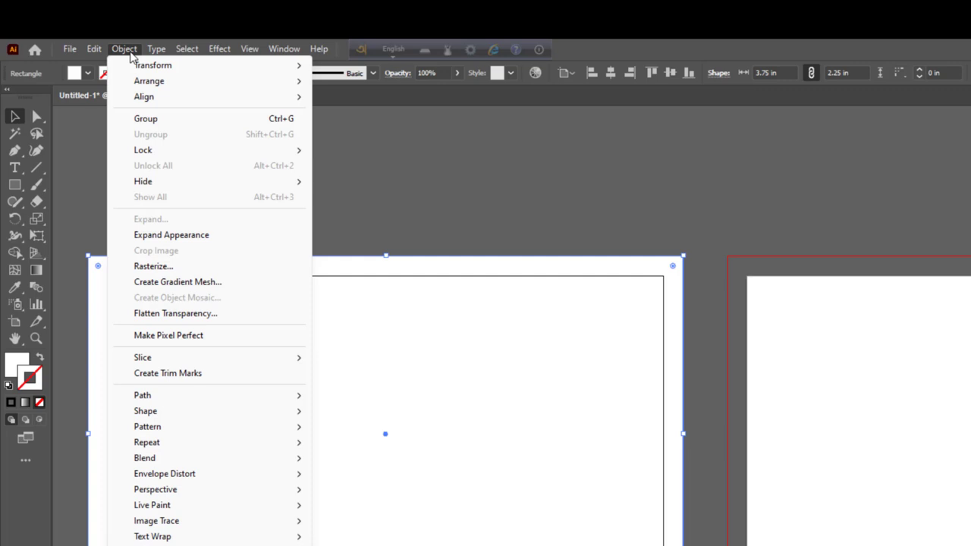
pyautogui.moveTo(128, 345)
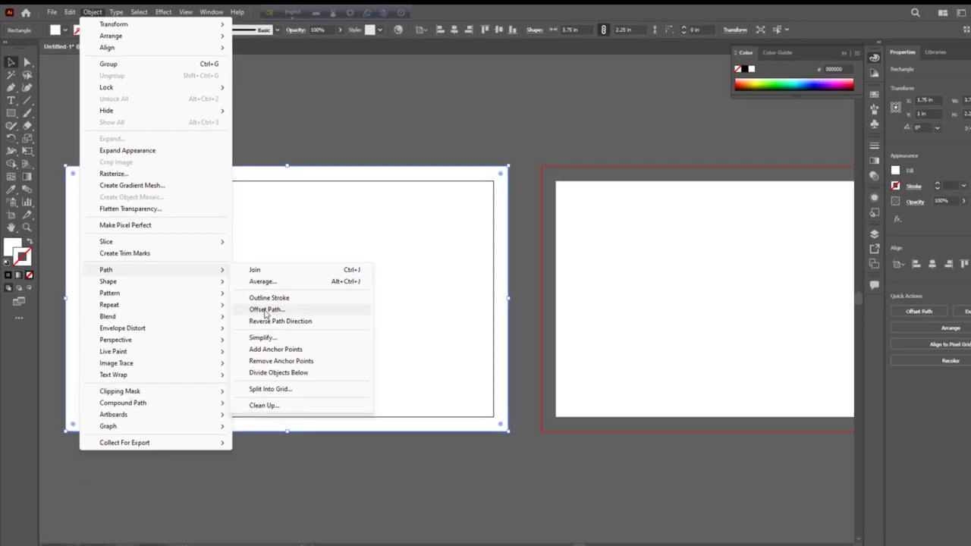
pyautogui.click(266, 311)
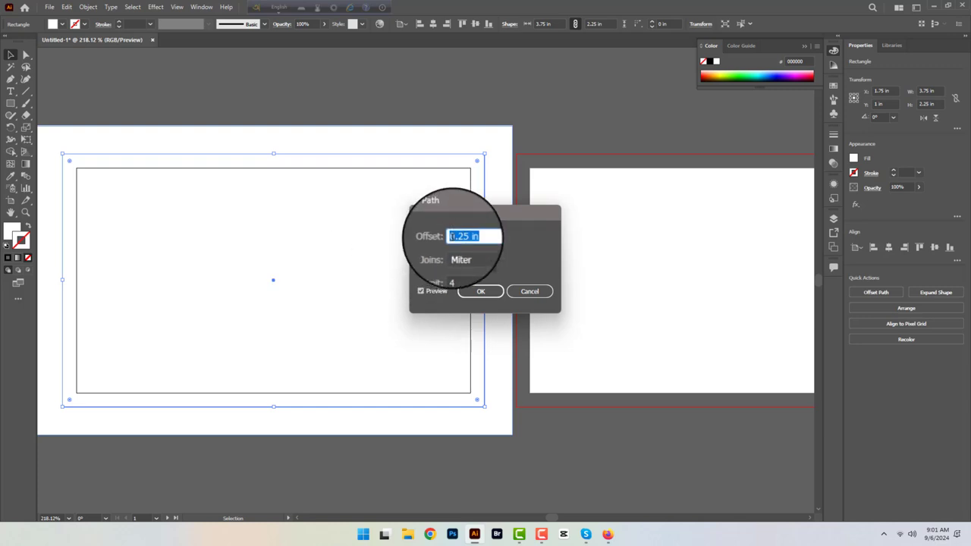
pyautogui.click(478, 237)
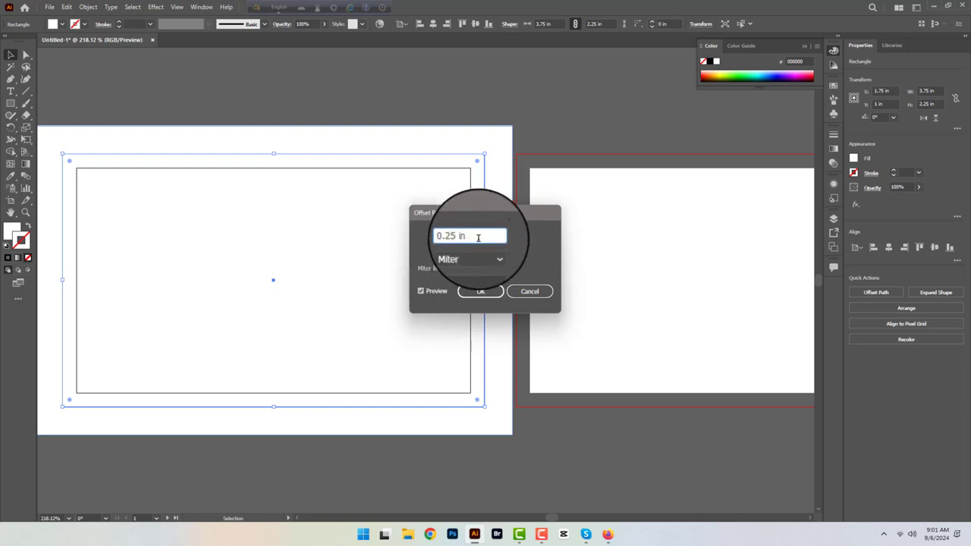
pyautogui.write('-')
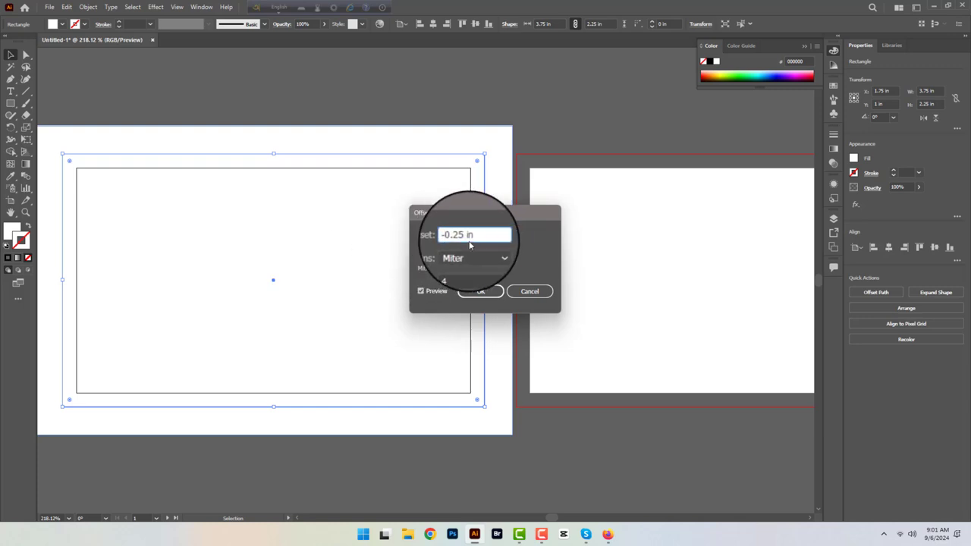
pyautogui.click(473, 292)
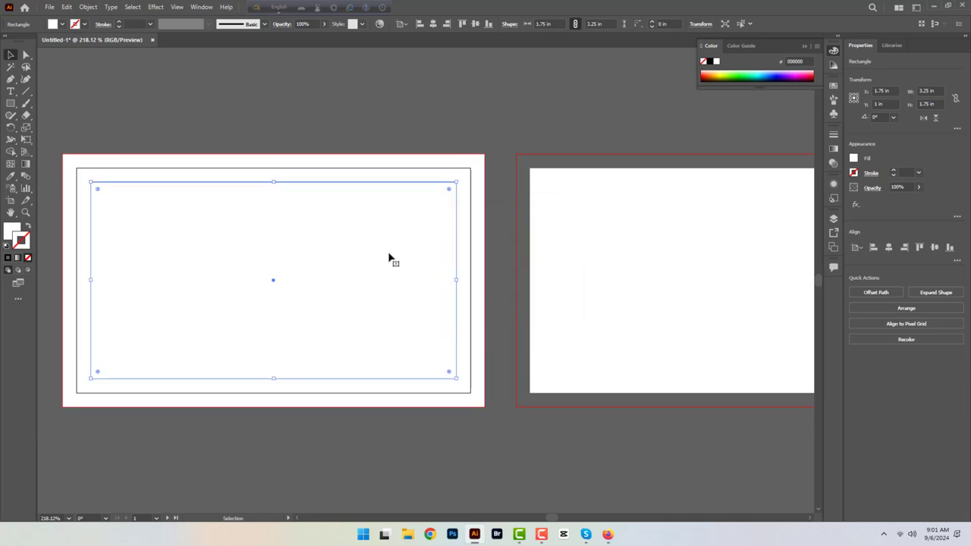
pyautogui.rightClick(360, 237)
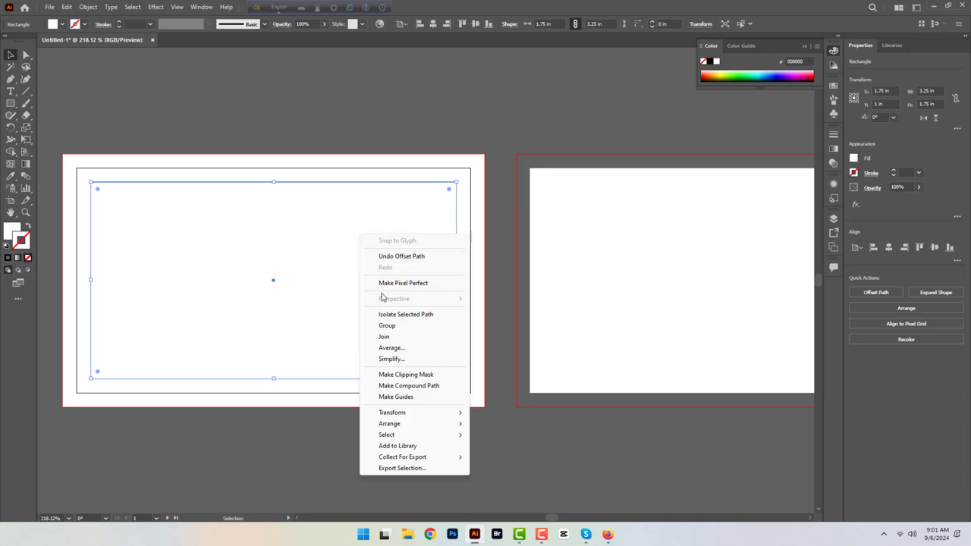
pyautogui.click(405, 396)
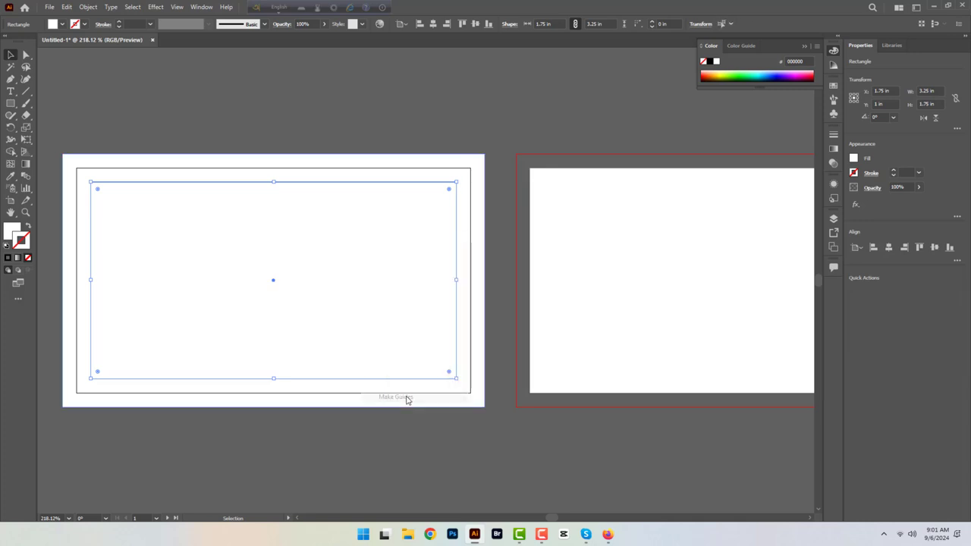
pyautogui.click(418, 132)
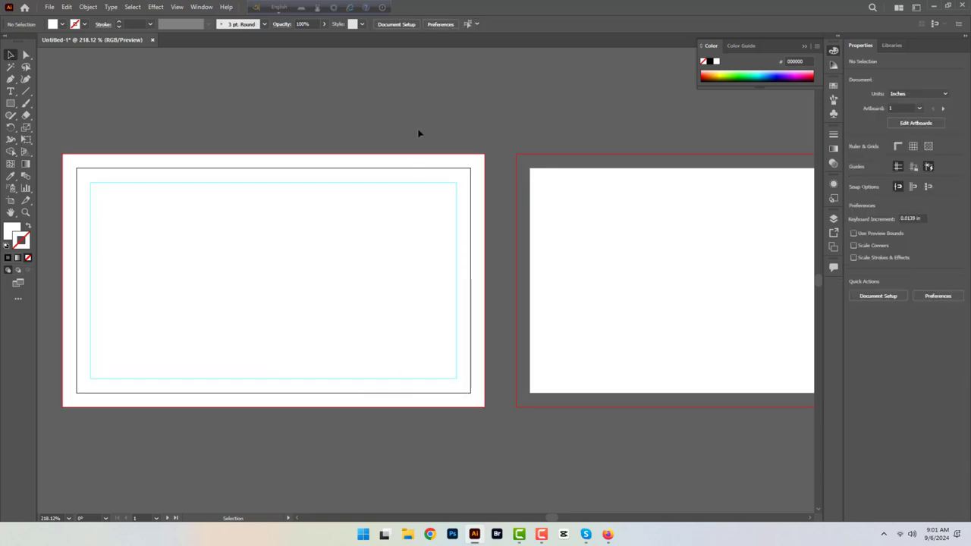
# Step: Copy the bleed-covering rectangle onto the second card
pyautogui.moveTo(285, 173); pyautogui.dragTo(481, 346)
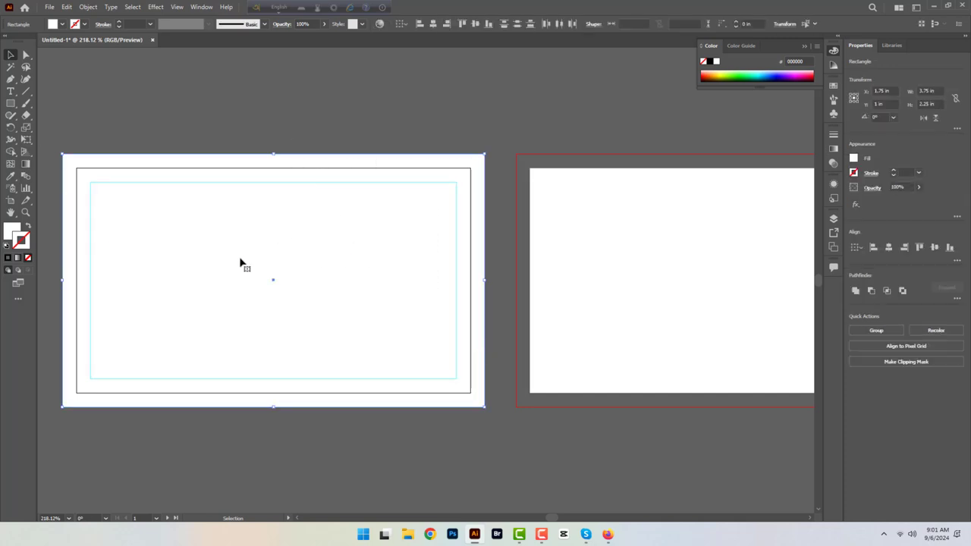
pyautogui.moveTo(267, 294); pyautogui.dragTo(713, 292)
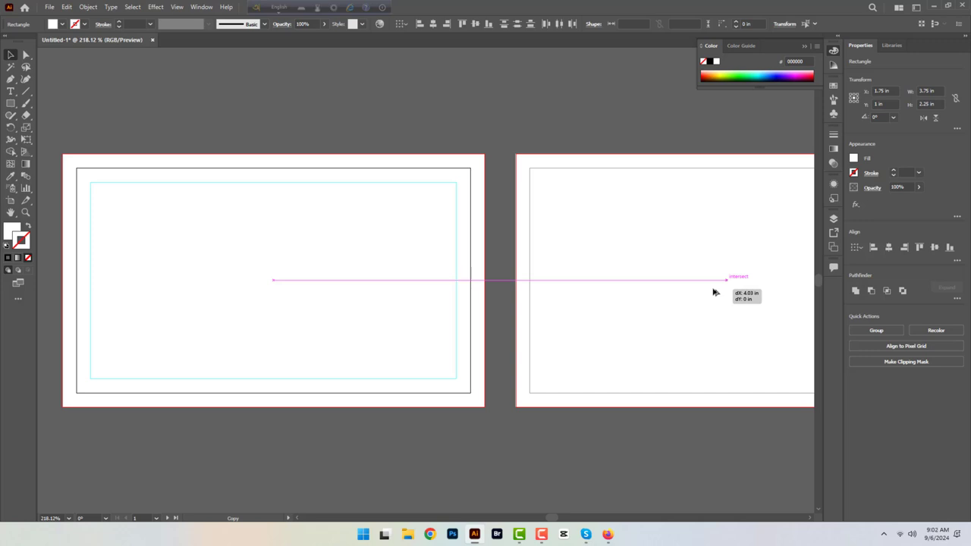
pyautogui.moveTo(713, 292); pyautogui.dragTo(713, 292)
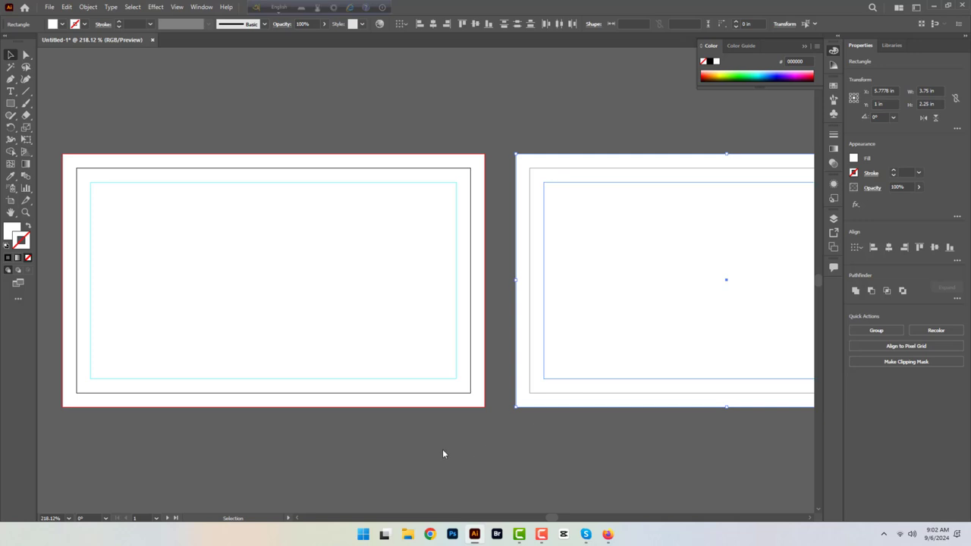
# Step: Lock the bleed rectangles on both the left and right cards
pyautogui.scroll(-2, 486, 402)
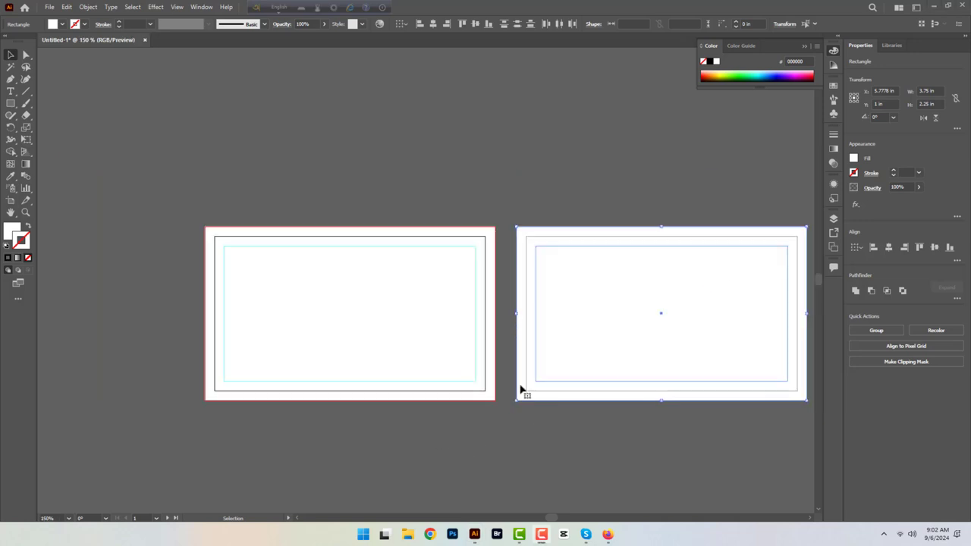
pyautogui.moveTo(602, 369)
pyautogui.mouseDown()
pyautogui.moveTo(523, 305)
pyautogui.moveTo(501, 310)
pyautogui.mouseUp()
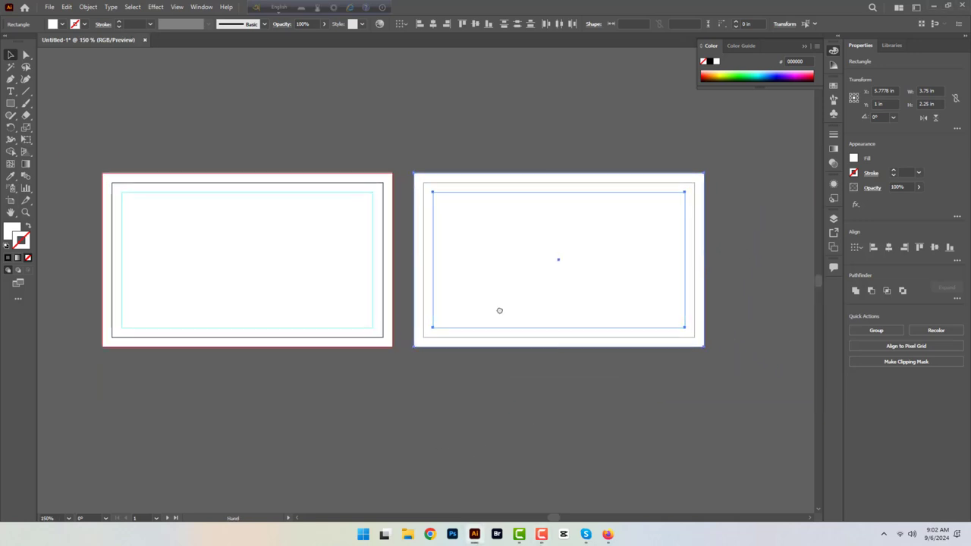
pyautogui.click(521, 384)
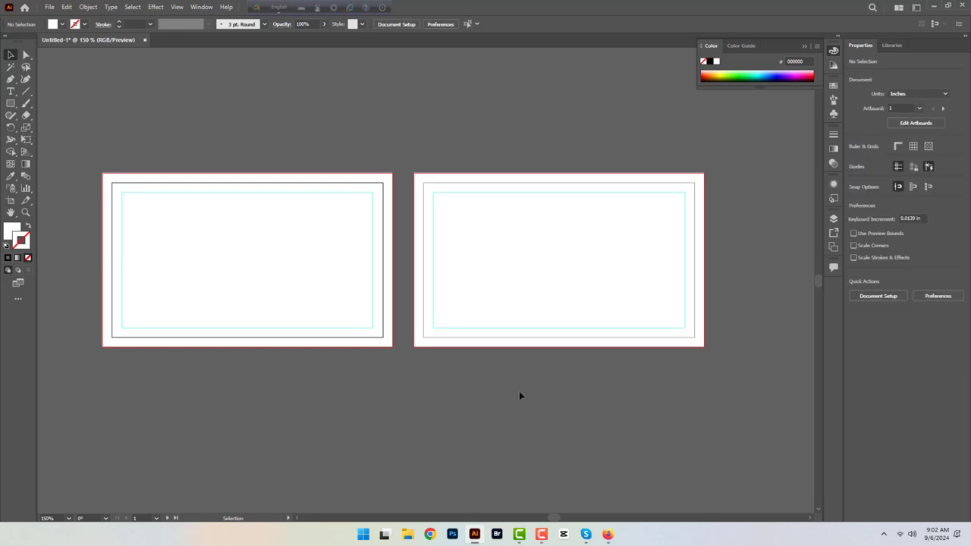
pyautogui.moveTo(241, 190); pyautogui.dragTo(307, 283)
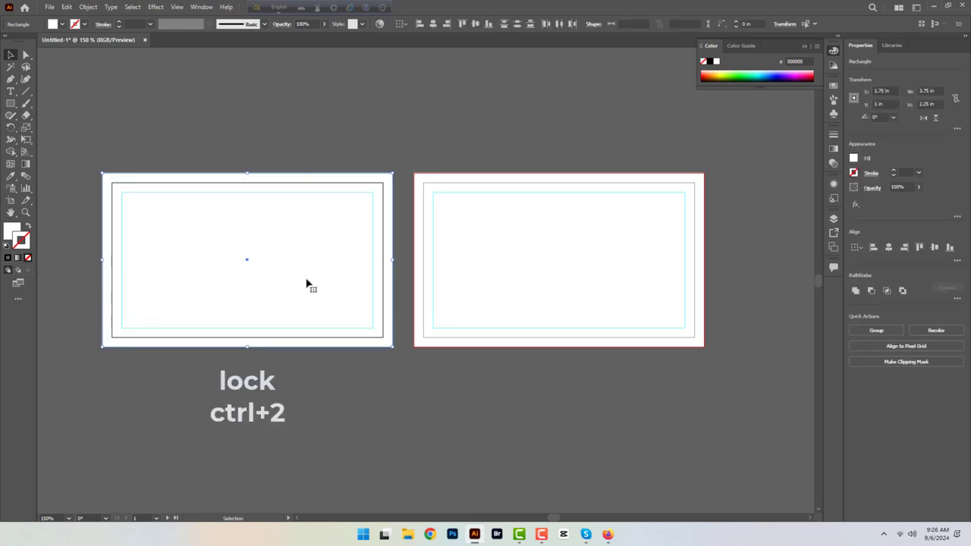
pyautogui.moveTo(486, 182); pyautogui.dragTo(600, 283)
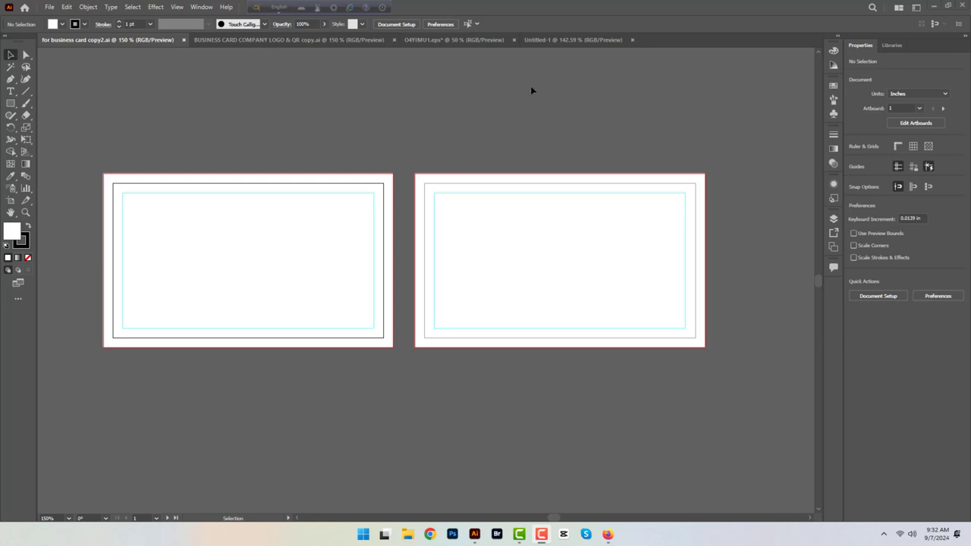
# Step: Copy the house, phone, envelope and globe icons from the icon EPS into the card document
pyautogui.click(489, 40)
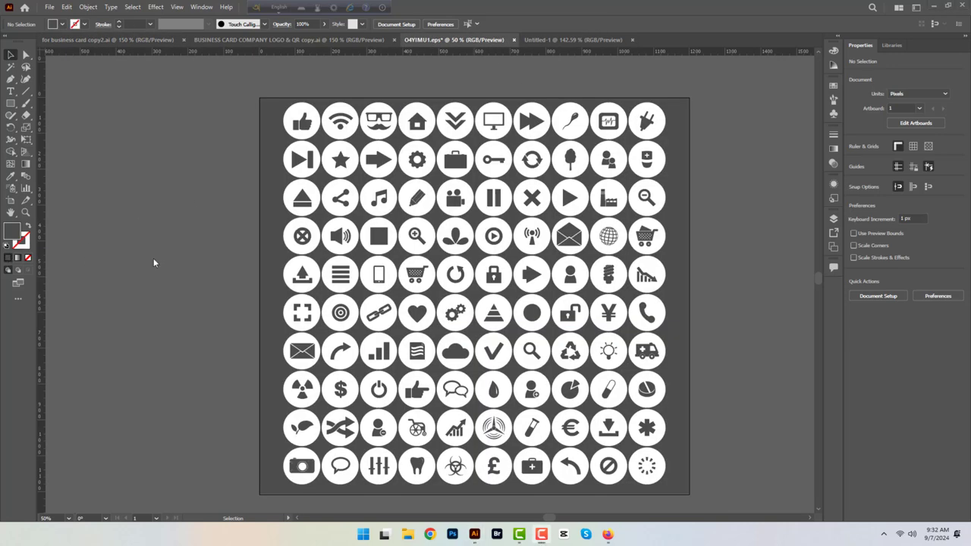
pyautogui.keyDown('shift'); pyautogui.click(418, 126); pyautogui.keyUp('shift')
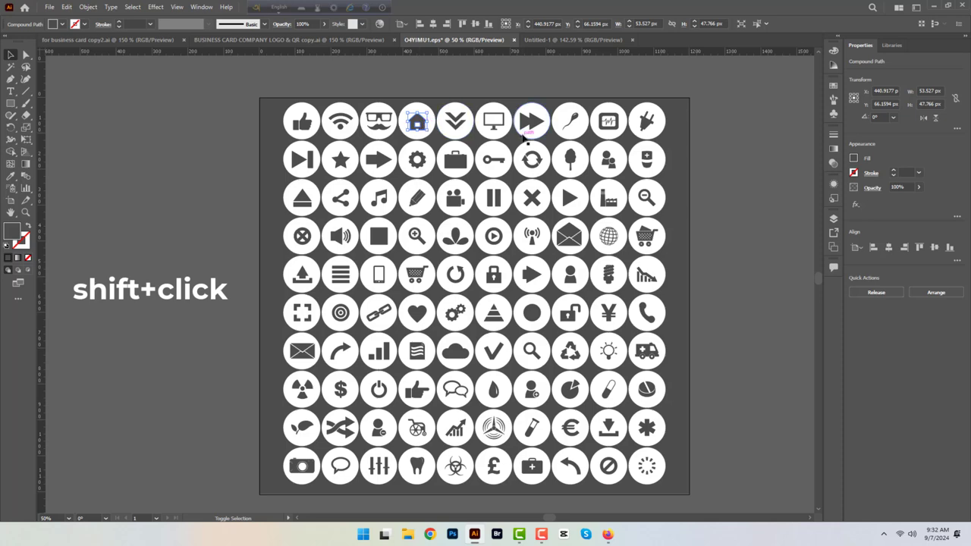
pyautogui.keyDown('shift'); pyautogui.click(644, 311); pyautogui.keyUp('shift')
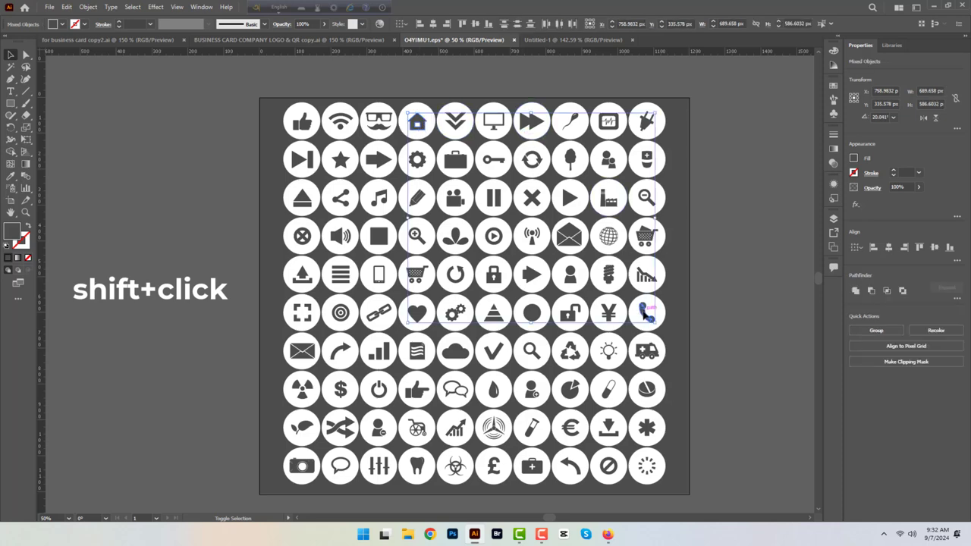
pyautogui.keyDown('shift'); pyautogui.click(305, 351); pyautogui.keyUp('shift')
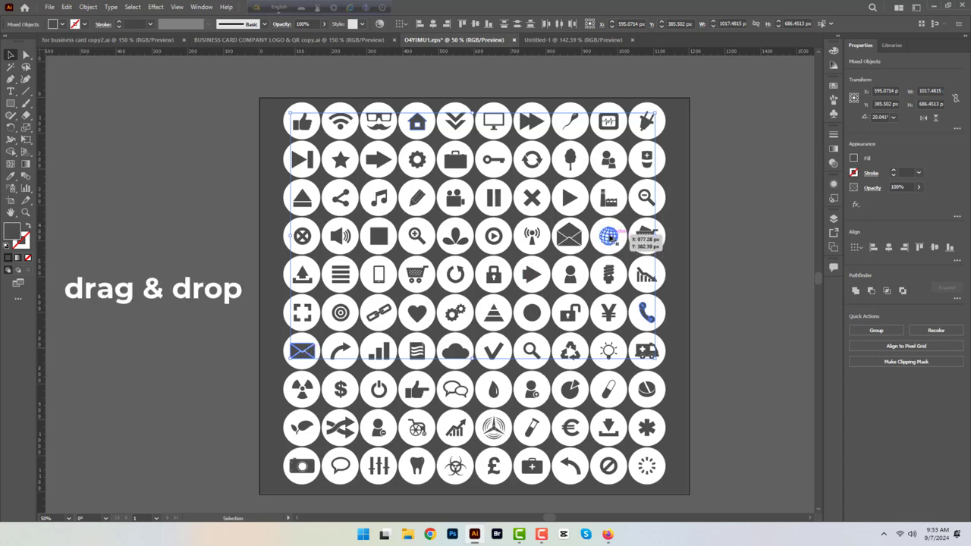
pyautogui.moveTo(613, 239); pyautogui.dragTo(404, 155)
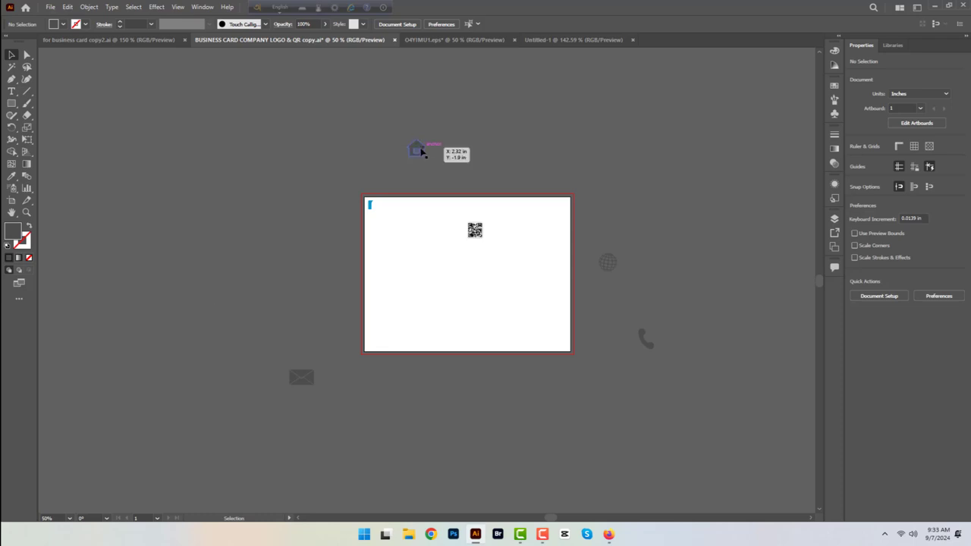
# Step: Move the house, envelope, globe and phone icons onto the card
pyautogui.moveTo(419, 151); pyautogui.dragTo(447, 298)
pyautogui.moveTo(296, 384); pyautogui.dragTo(459, 320)
pyautogui.moveTo(608, 261); pyautogui.dragTo(480, 286)
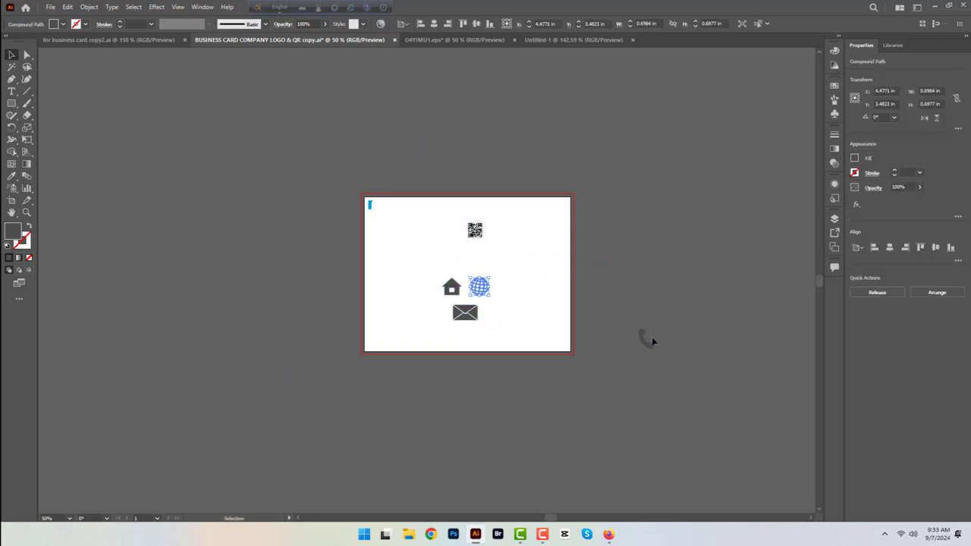
pyautogui.moveTo(646, 340)
pyautogui.mouseDown()
pyautogui.moveTo(432, 296)
pyautogui.moveTo(427, 351)
pyautogui.mouseUp()
pyautogui.scroll(3, 467, 311)
# Step: Stack the icons in a column: phone, house, envelope, then an upright globe
pyautogui.click(454, 336)
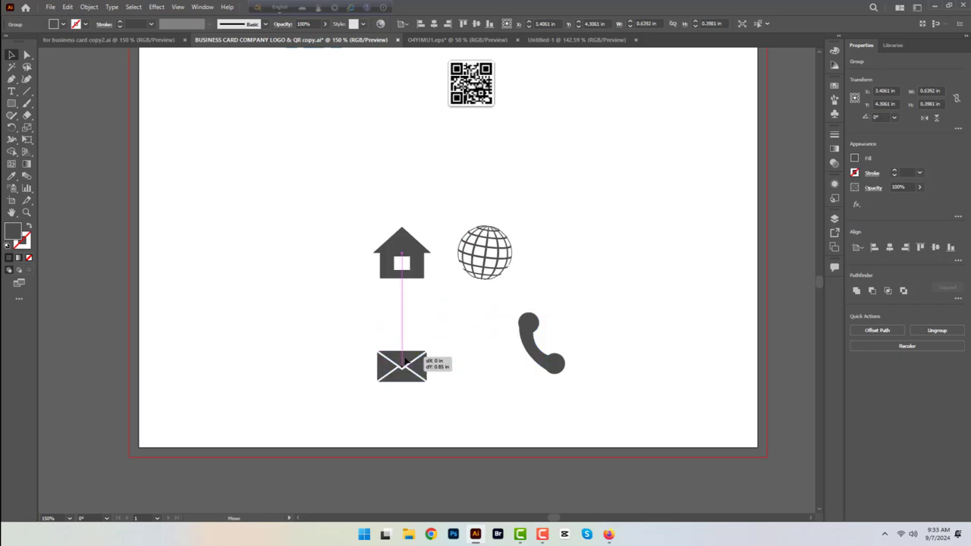
pyautogui.moveTo(402, 229); pyautogui.dragTo(397, 283)
pyautogui.moveTo(531, 327); pyautogui.dragTo(383, 215)
pyautogui.moveTo(422, 269)
pyautogui.mouseDown()
pyautogui.moveTo(436, 260)
pyautogui.moveTo(385, 429)
pyautogui.mouseUp()
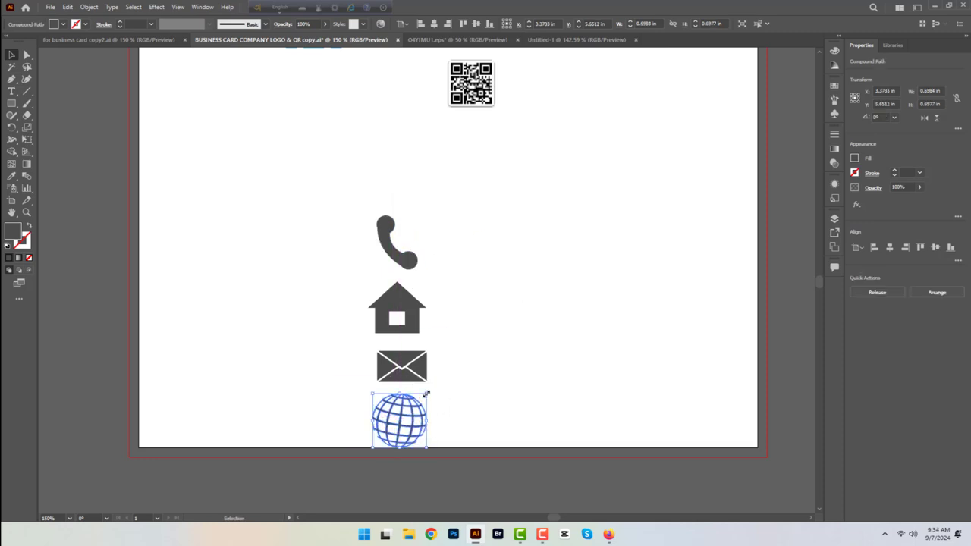
pyautogui.moveTo(425, 394); pyautogui.dragTo(436, 402)
# Step: Add a vertical ruler guide at the icons' left edge and horizontally centre all four icons
pyautogui.click(416, 254)
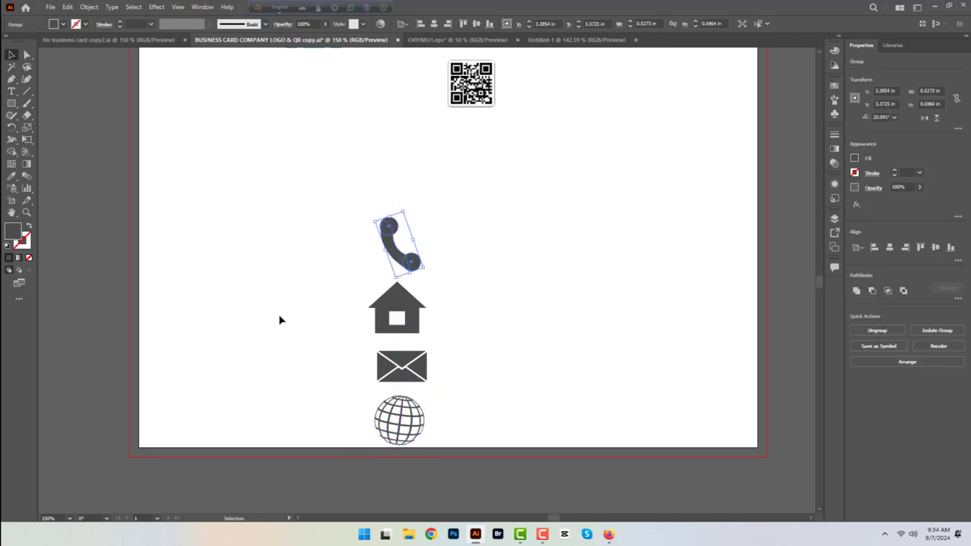
pyautogui.hotkey('ctrl', 'r')
pyautogui.moveTo(41, 344); pyautogui.dragTo(369, 391)
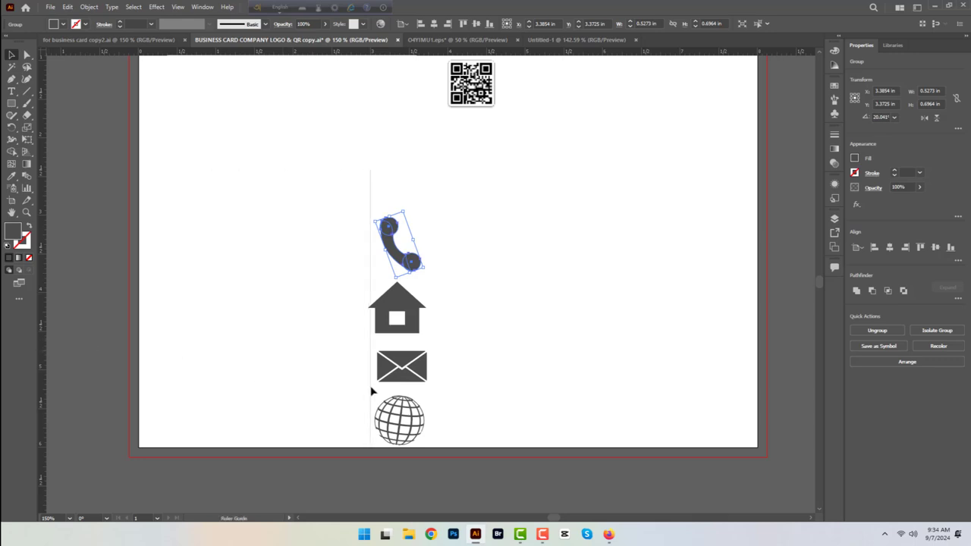
pyautogui.moveTo(424, 267); pyautogui.dragTo(435, 262)
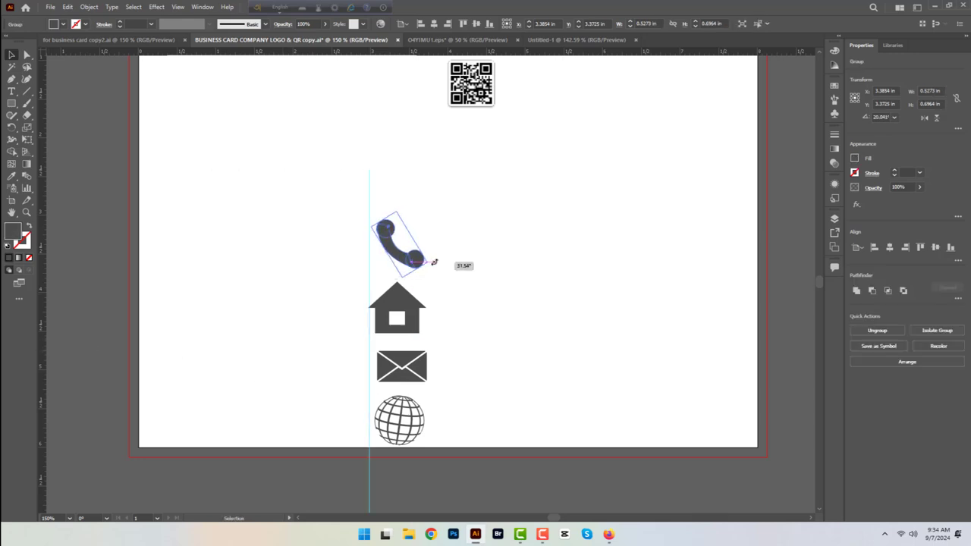
pyautogui.moveTo(339, 205); pyautogui.dragTo(449, 432)
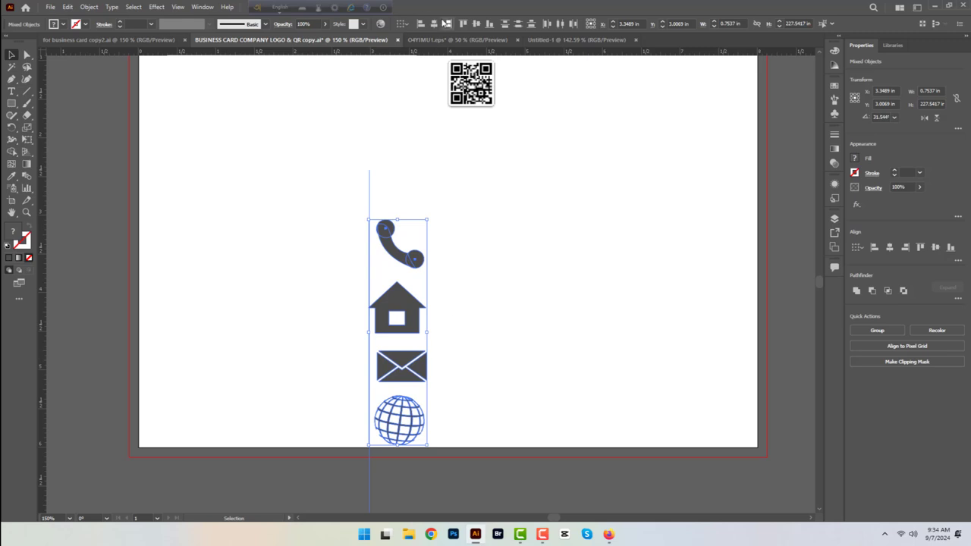
pyautogui.click(438, 23)
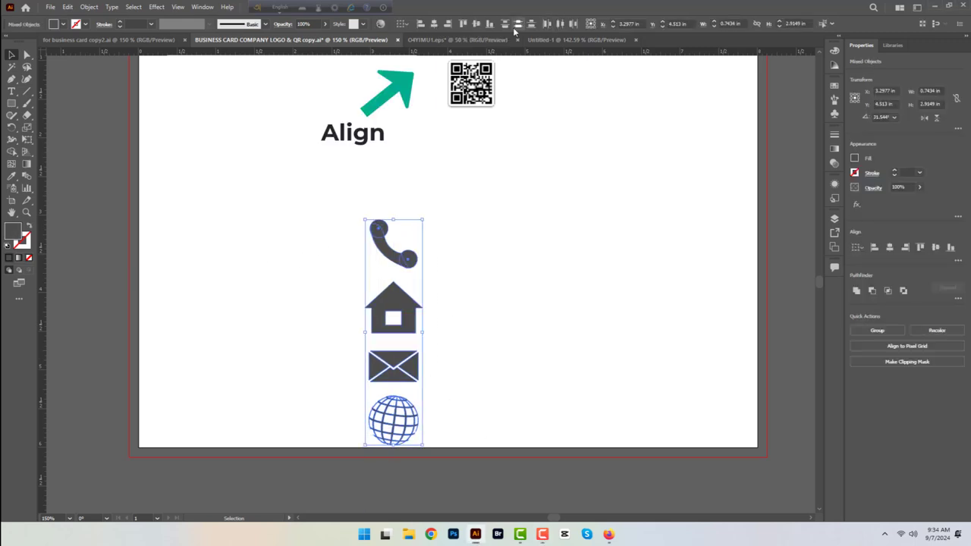
pyautogui.click(464, 220)
pyautogui.click(396, 419)
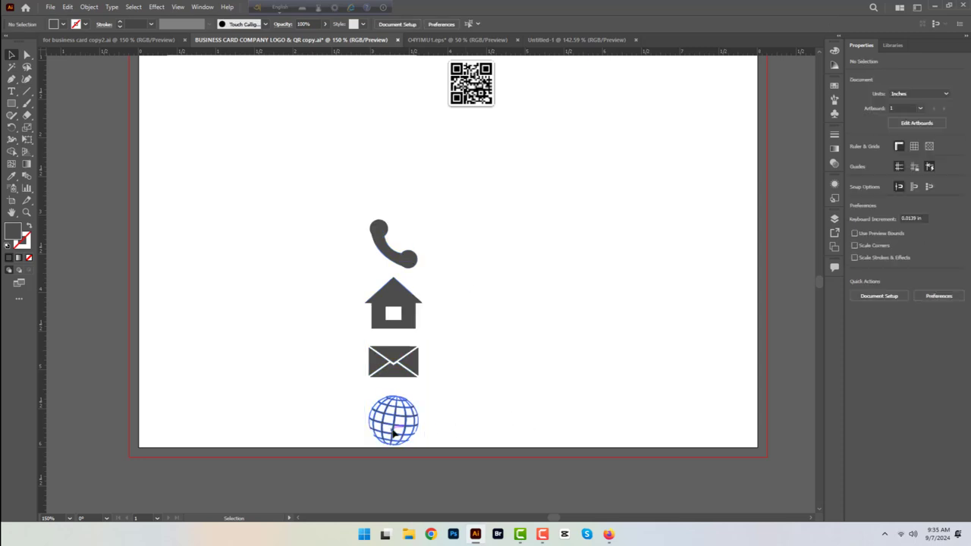
pyautogui.moveTo(433, 411); pyautogui.dragTo(422, 392)
pyautogui.moveTo(349, 217); pyautogui.dragTo(442, 442)
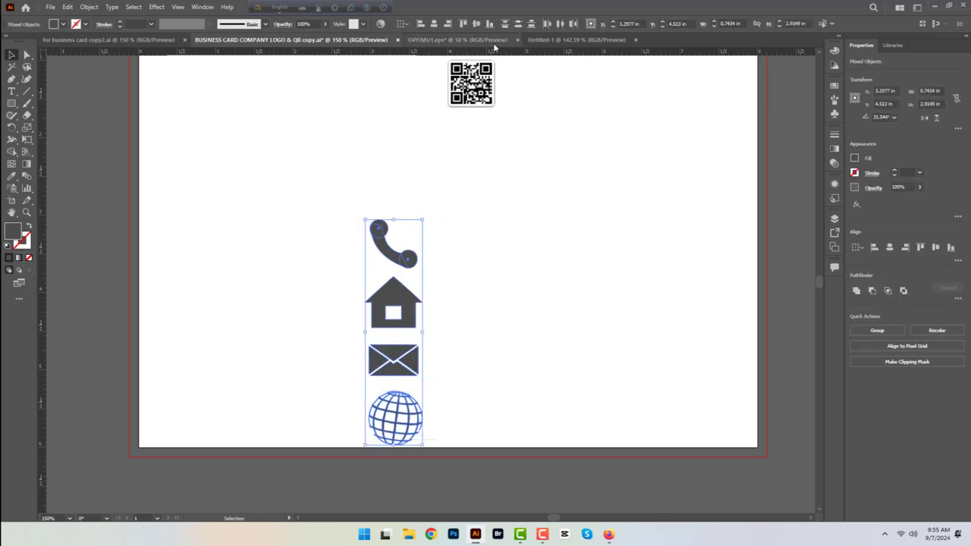
pyautogui.click(516, 275)
# Step: Place a text line beside the phone icon and view at 100%
pyautogui.click(11, 91)
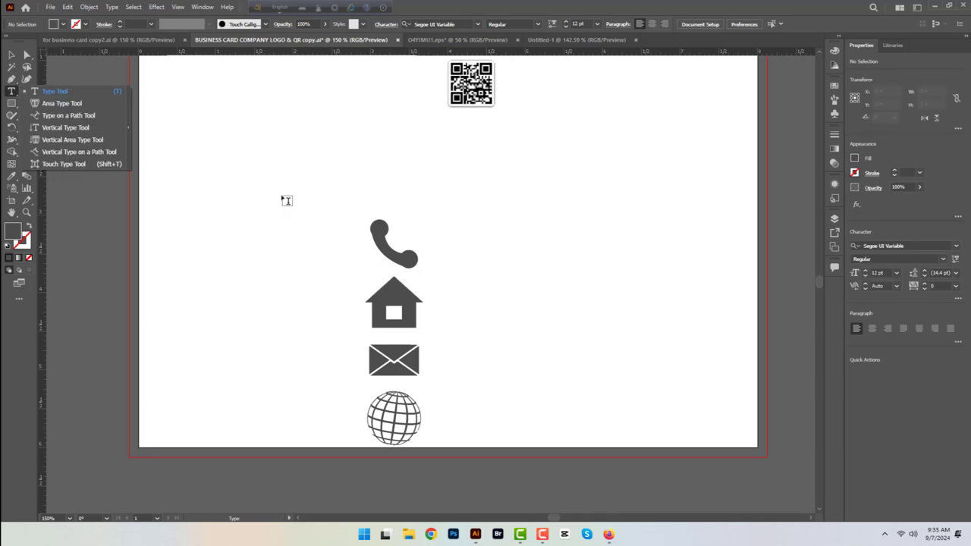
pyautogui.click(441, 233)
pyautogui.hotkey('ctrl', '1')
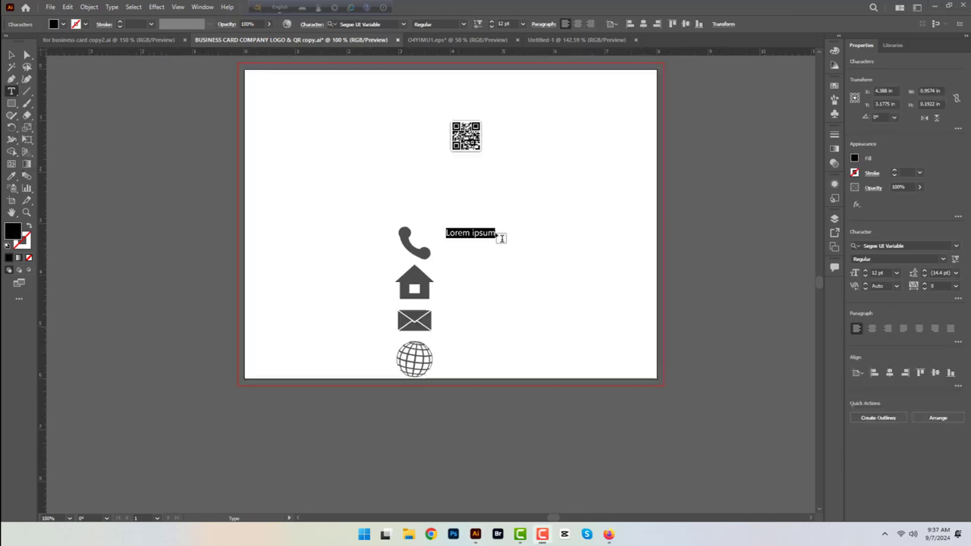
# Step: Replace the placeholder with a phone number and add 'your location here' beside the house
pyautogui.click(500, 238)
pyautogui.press('BackSpace')
pyautogui.press('BackSpace')
pyautogui.press('BackSpace')
pyautogui.press('BackSpace')
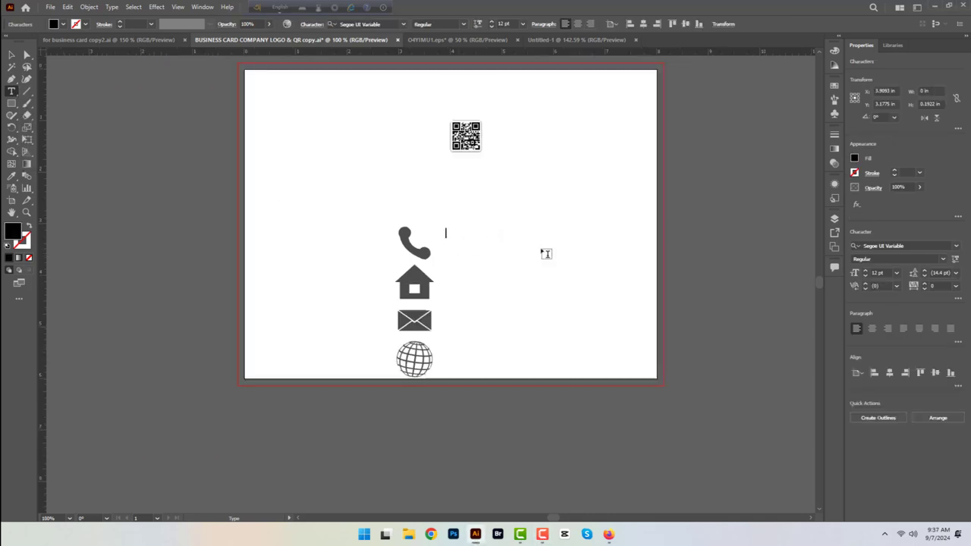
pyautogui.write('01712345678')
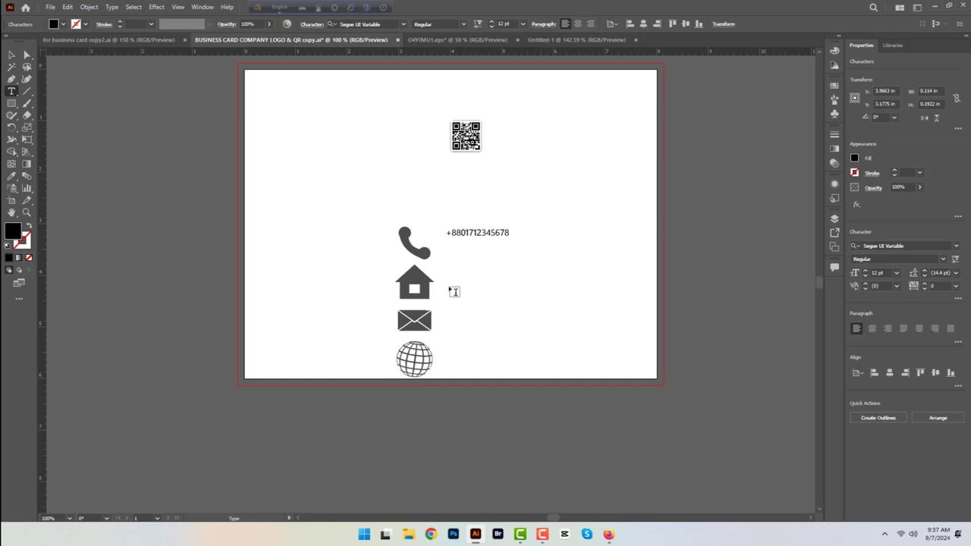
pyautogui.click(453, 281)
pyautogui.write('your location here')
pyautogui.click(450, 322)
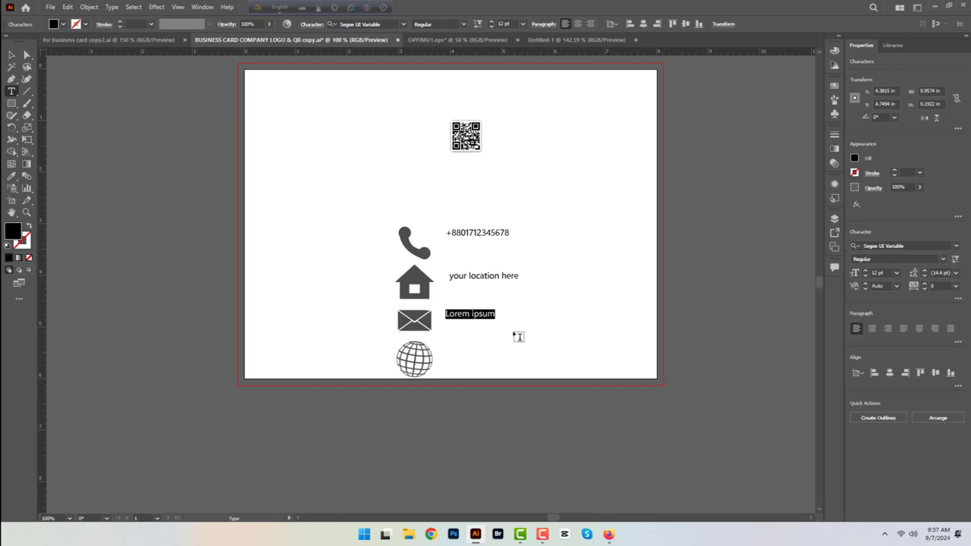
pyautogui.write('yourmail@gmail.com')
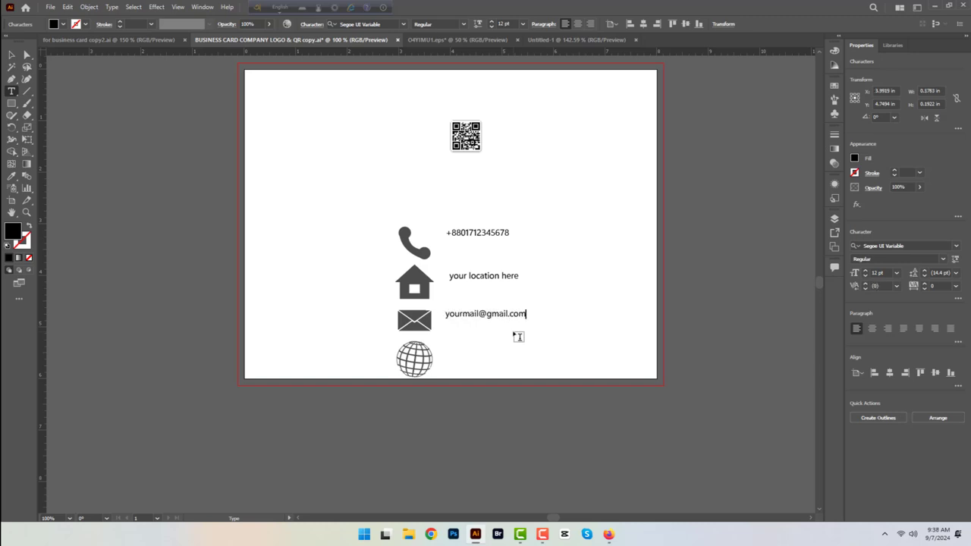
pyautogui.click(452, 358)
pyautogui.write('www.yourwebsite')
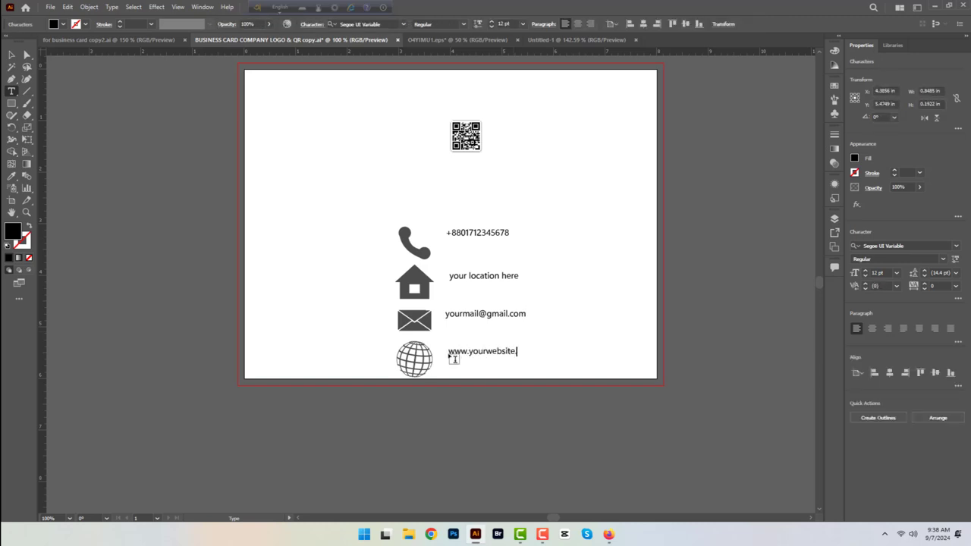
pyautogui.write('.com')
pyautogui.press('Escape')
pyautogui.moveTo(450, 233); pyautogui.dragTo(449, 242)
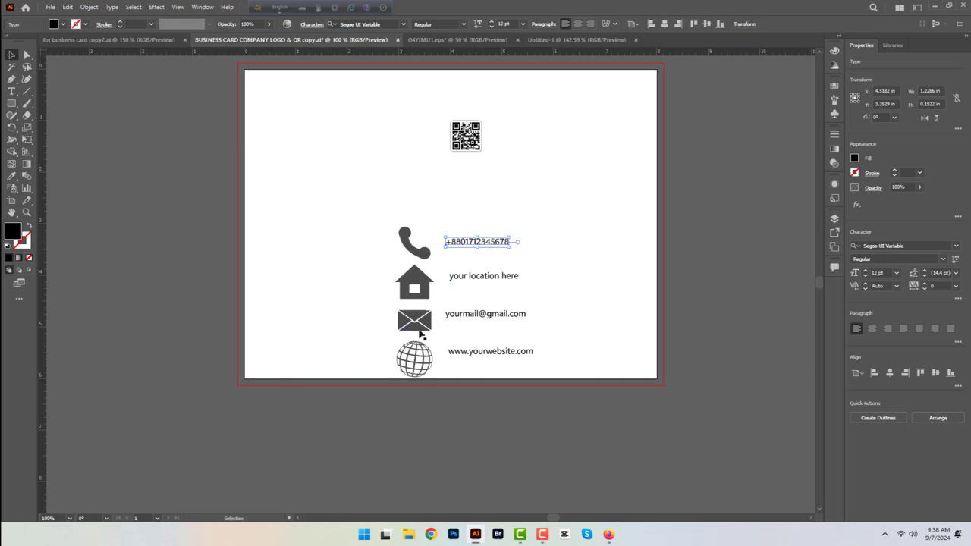
# Step: Left-align and evenly space the four contact lines and set them to 24 pt
pyautogui.keyDown('shift'); pyautogui.click(471, 276); pyautogui.keyUp('shift')
pyautogui.keyDown('shift'); pyautogui.click(478, 314); pyautogui.keyUp('shift')
pyautogui.keyDown('shift'); pyautogui.click(486, 351); pyautogui.keyUp('shift')
pyautogui.click(629, 23)
pyautogui.click(727, 23)
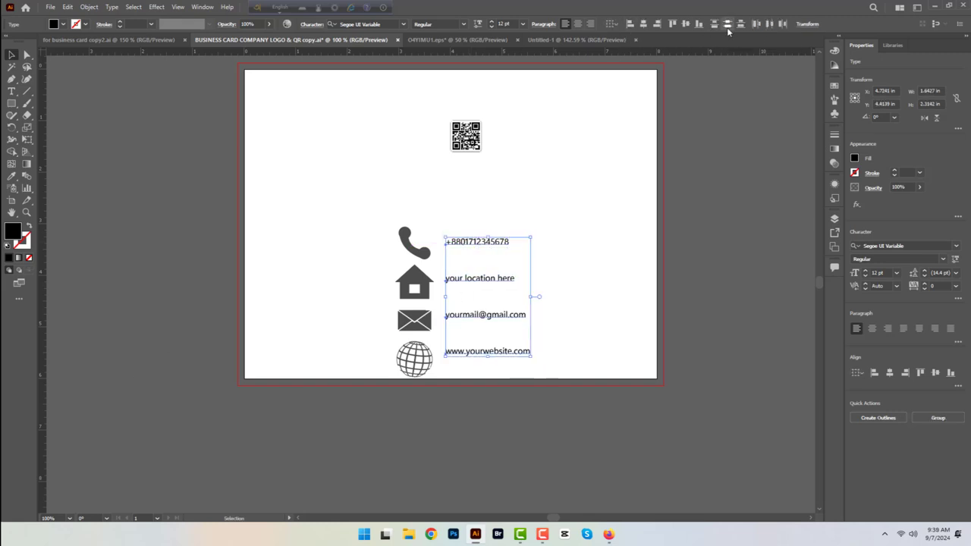
pyautogui.click(865, 270)
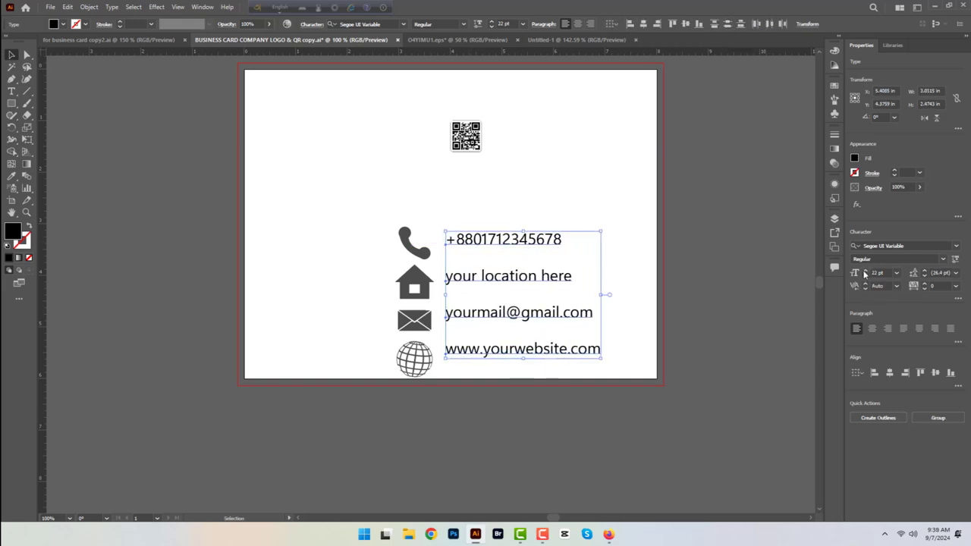
pyautogui.click(865, 270)
pyautogui.click(865, 271)
# Step: Set the contact text in Myriad Variable Concept and move it closer to the icons
pyautogui.click(941, 247)
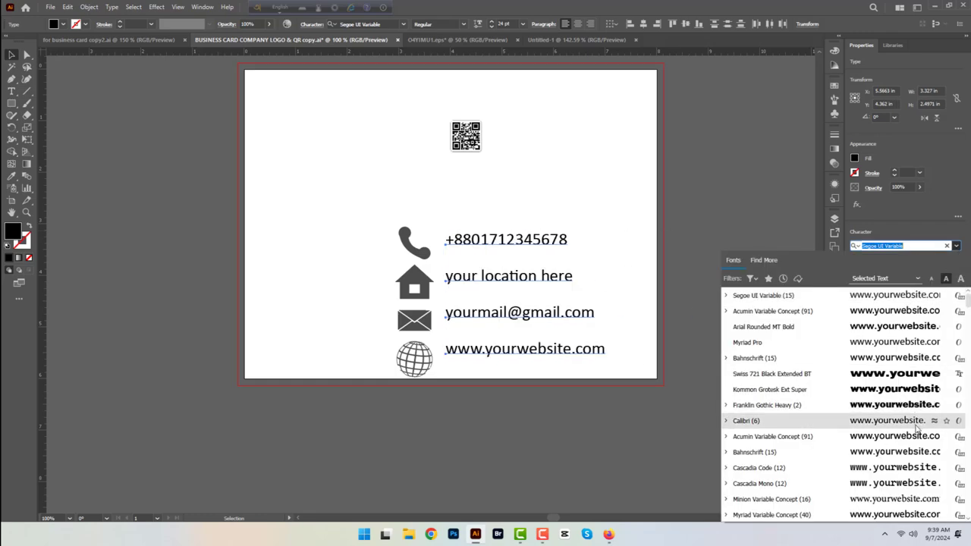
pyautogui.click(730, 421)
pyautogui.scroll(-3, 872, 410)
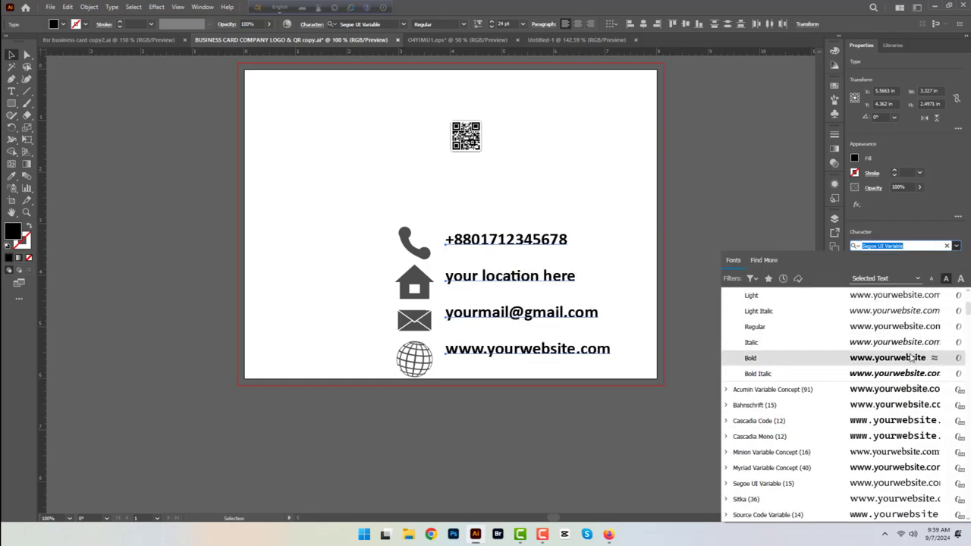
pyautogui.scroll(-2, 912, 358)
pyautogui.click(895, 372)
pyautogui.moveTo(558, 283); pyautogui.dragTo(552, 293)
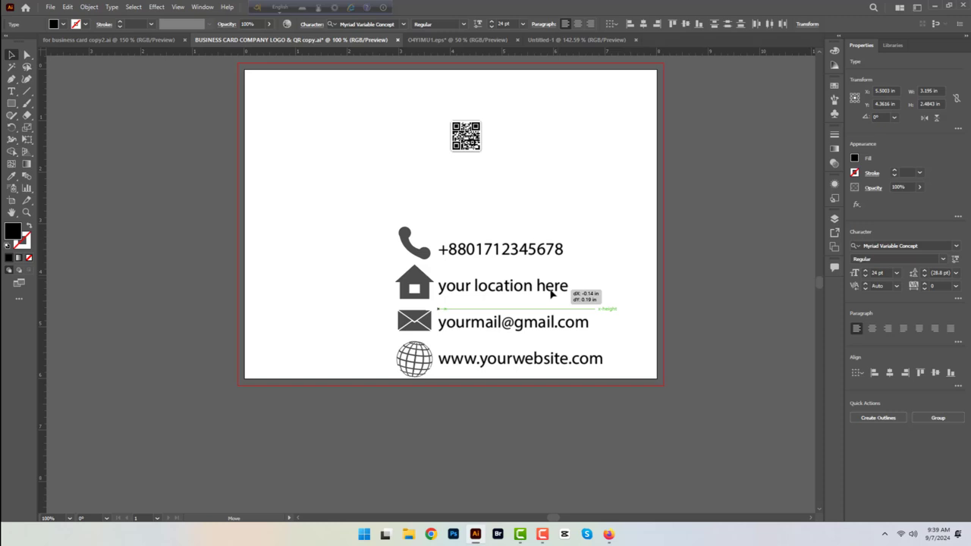
# Step: Shrink the four icons and group each icon with its contact line
pyautogui.moveTo(430, 375); pyautogui.dragTo(402, 234)
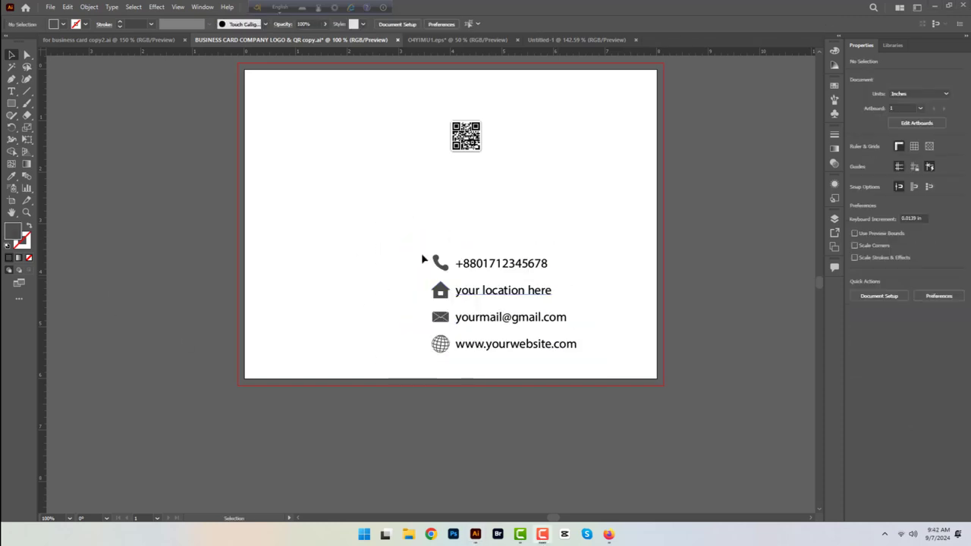
pyautogui.hotkey('ctrl', 'g')
pyautogui.moveTo(425, 280); pyautogui.dragTo(591, 306)
pyautogui.hotkey('ctrl', 'g')
pyautogui.moveTo(403, 303); pyautogui.dragTo(594, 331)
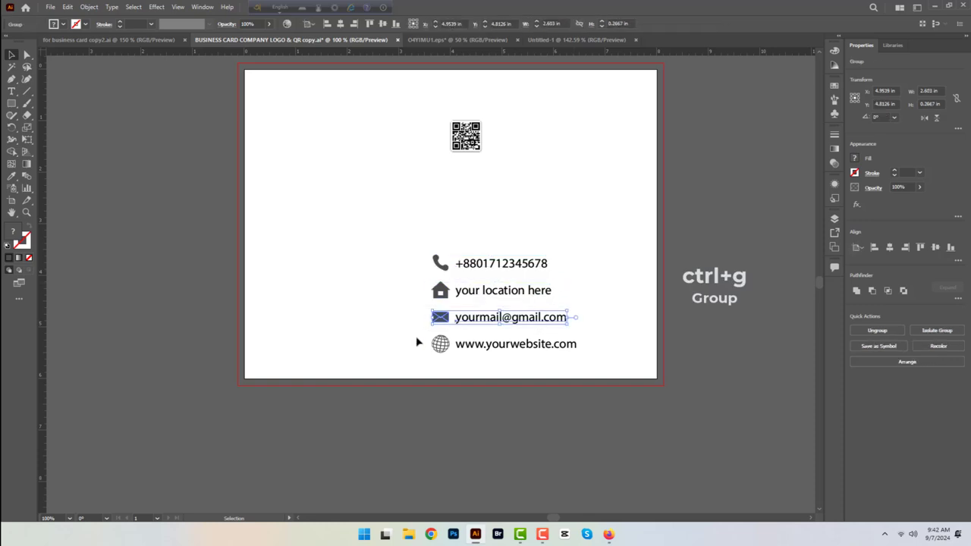
pyautogui.moveTo(418, 342); pyautogui.dragTo(642, 339)
pyautogui.hotkey('ctrl', 'g')
# Step: Tighten the spacing between contact rows and group all four rows together
pyautogui.moveTo(531, 298)
pyautogui.mouseDown()
pyautogui.moveTo(559, 347)
pyautogui.moveTo(541, 313)
pyautogui.mouseUp()
pyautogui.moveTo(556, 349); pyautogui.dragTo(556, 348)
pyautogui.click(590, 281)
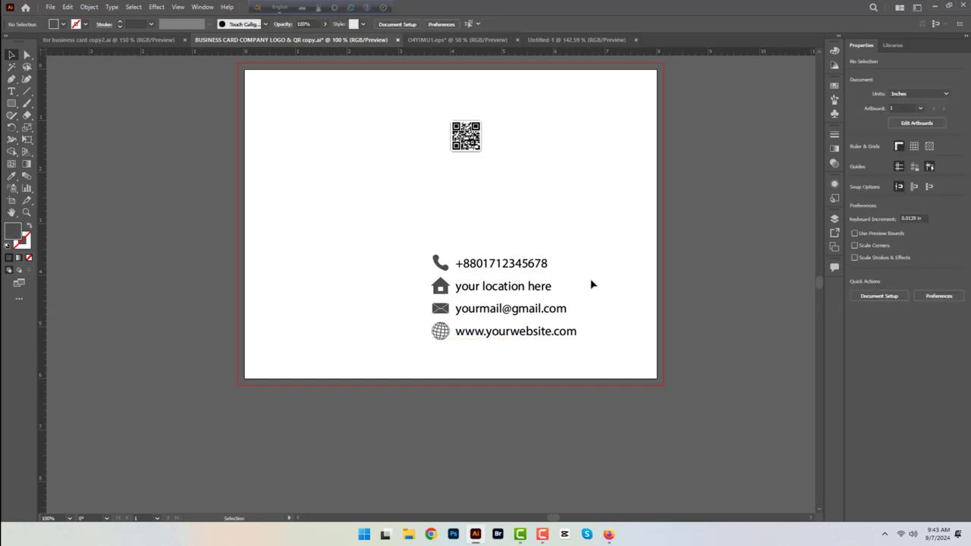
pyautogui.moveTo(427, 245); pyautogui.dragTo(607, 353)
pyautogui.hotkey('ctrl', 'g')
pyautogui.click(584, 191)
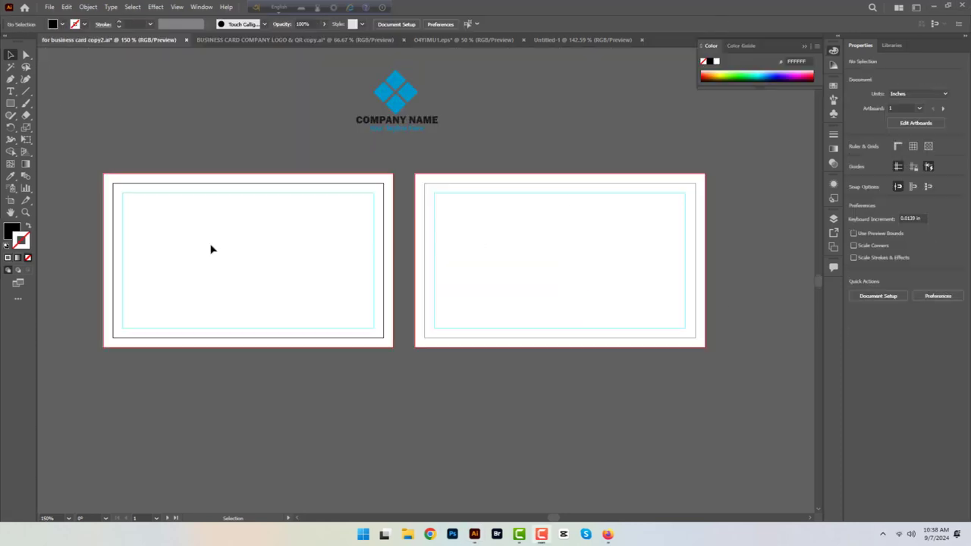
# Step: Draw a black panel over the right side of the first card
pyautogui.click(12, 104)
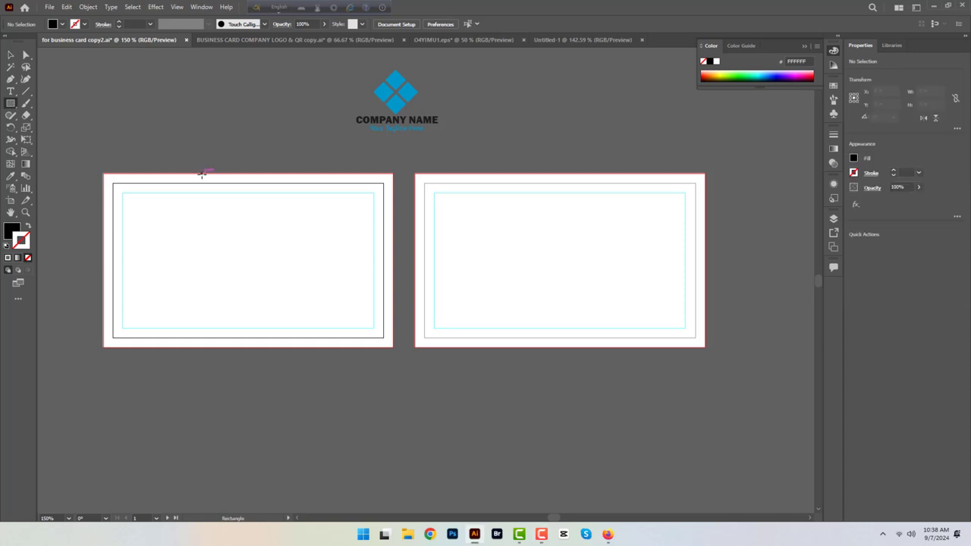
pyautogui.moveTo(205, 174); pyautogui.dragTo(391, 347)
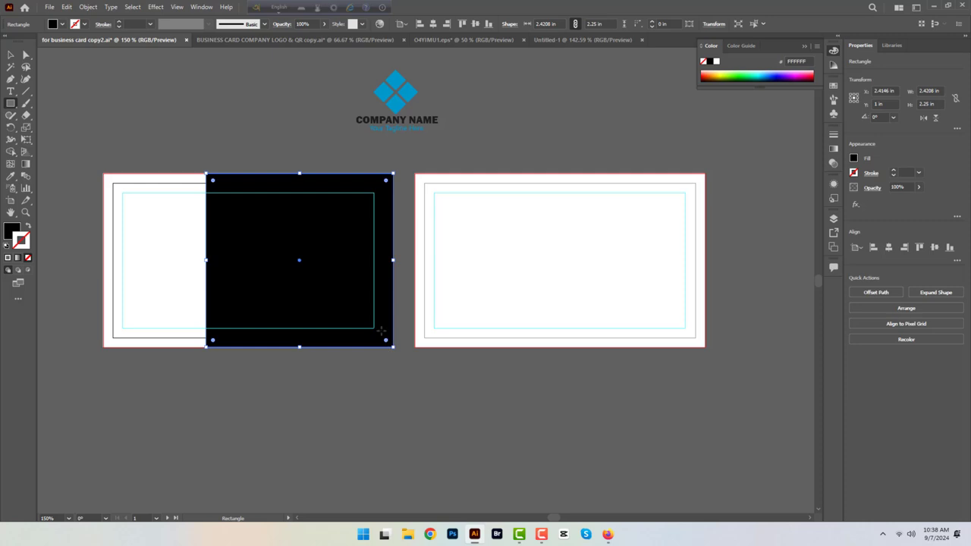
pyautogui.hotkey('ctrl', 'shift', 'a')
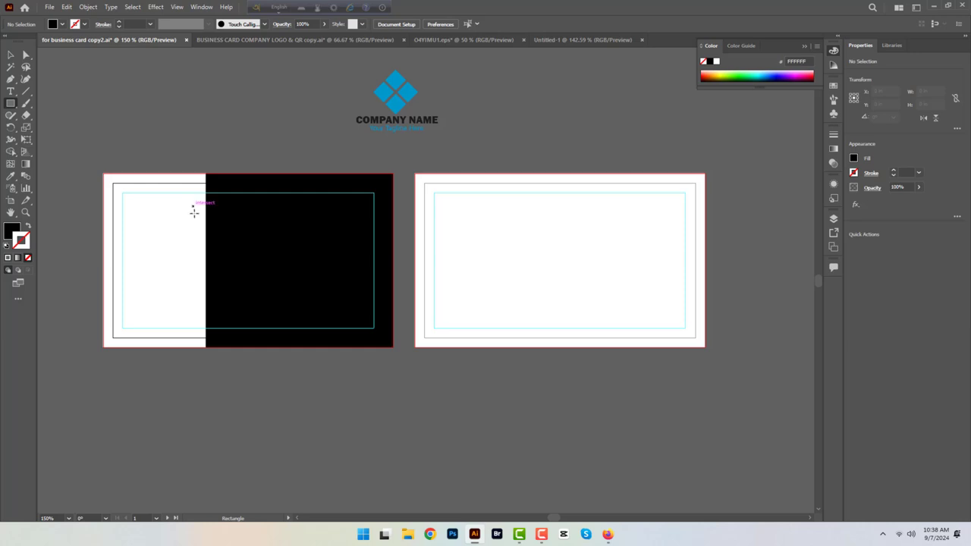
# Step: Add a tall ribbon with rounded right corners along the panel's left edge, in the logo blue and stretched upward
pyautogui.moveTo(193, 206); pyautogui.dragTo(232, 321)
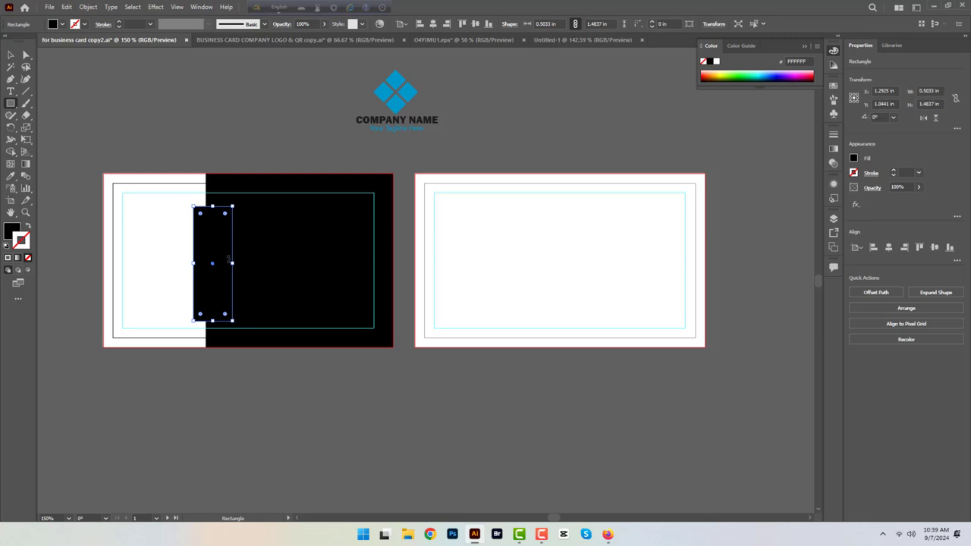
pyautogui.press('v')
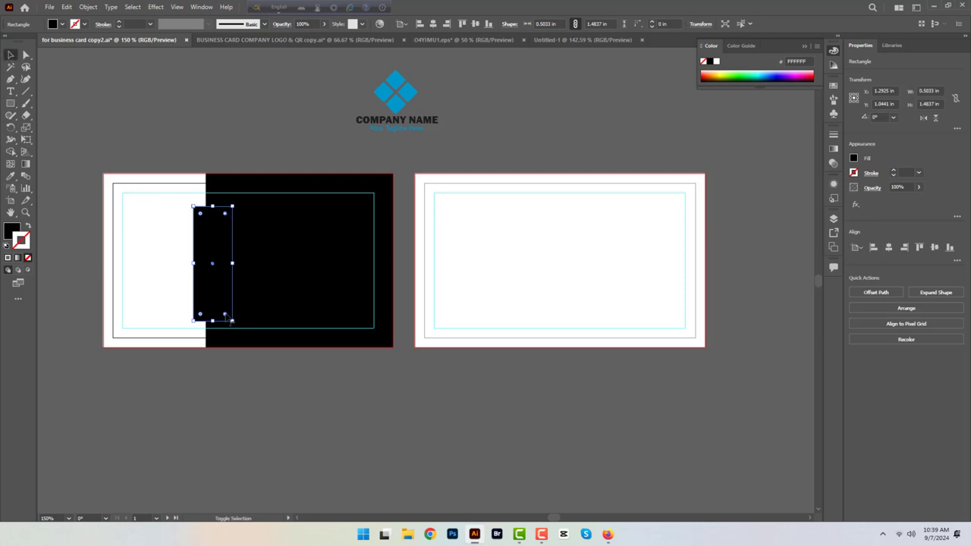
pyautogui.moveTo(225, 214); pyautogui.dragTo(209, 225)
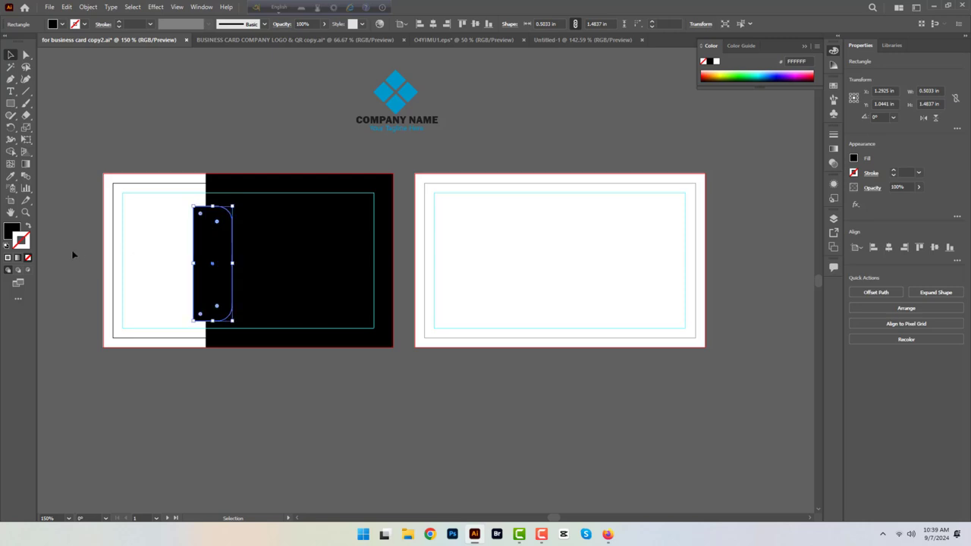
pyautogui.click(11, 175)
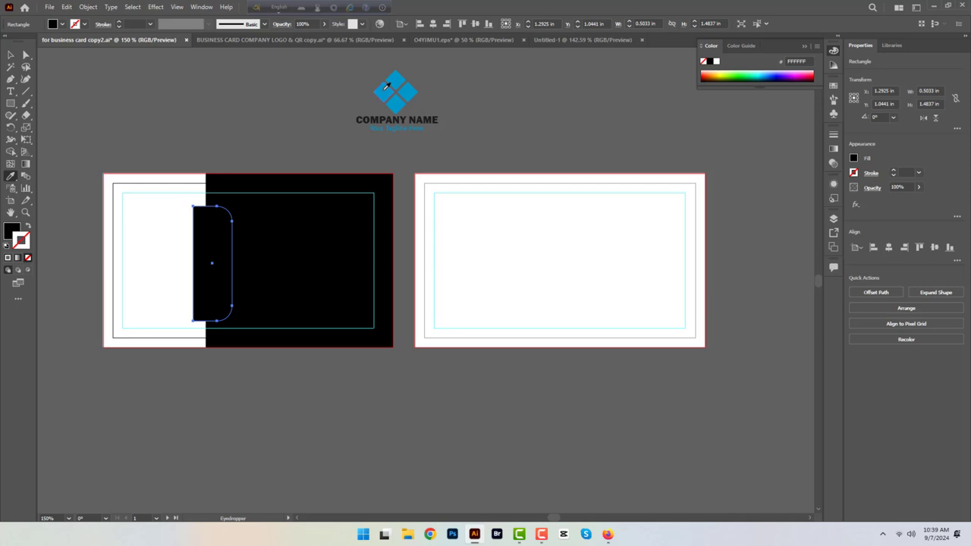
pyautogui.click(386, 88)
pyautogui.click(11, 55)
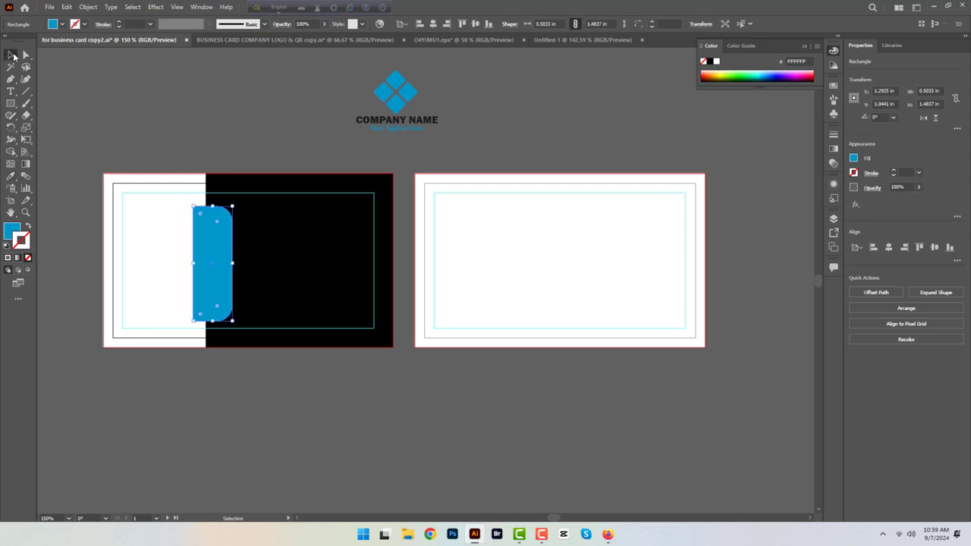
pyautogui.moveTo(213, 206); pyautogui.dragTo(213, 199)
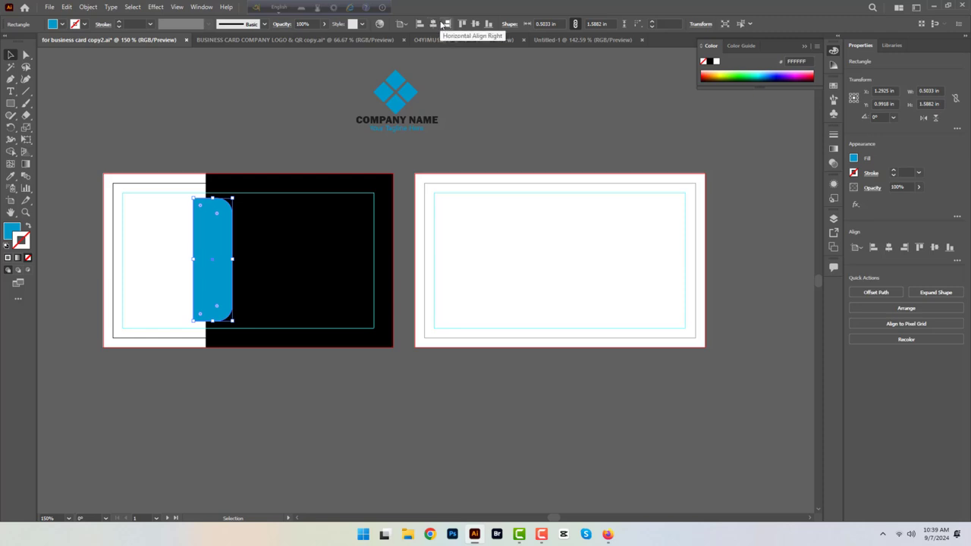
# Step: Draw a small dark teal fold triangle at the ribbon's top-left corner
pyautogui.click(301, 117)
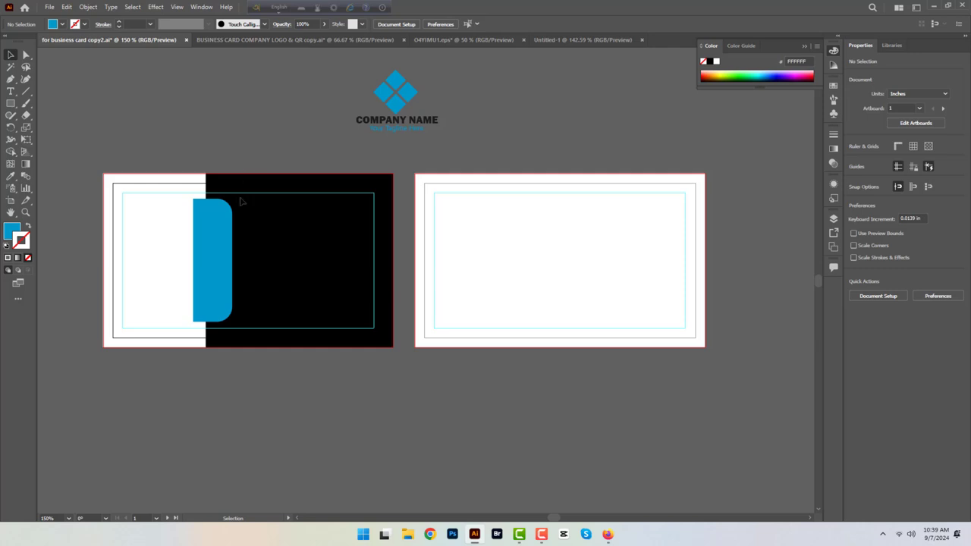
pyautogui.scroll(2, 199, 205)
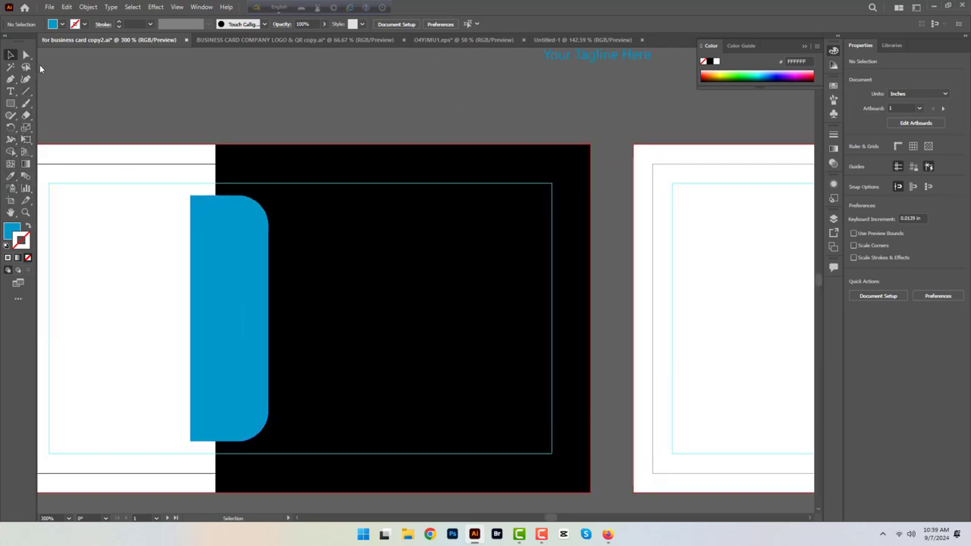
pyautogui.click(11, 78)
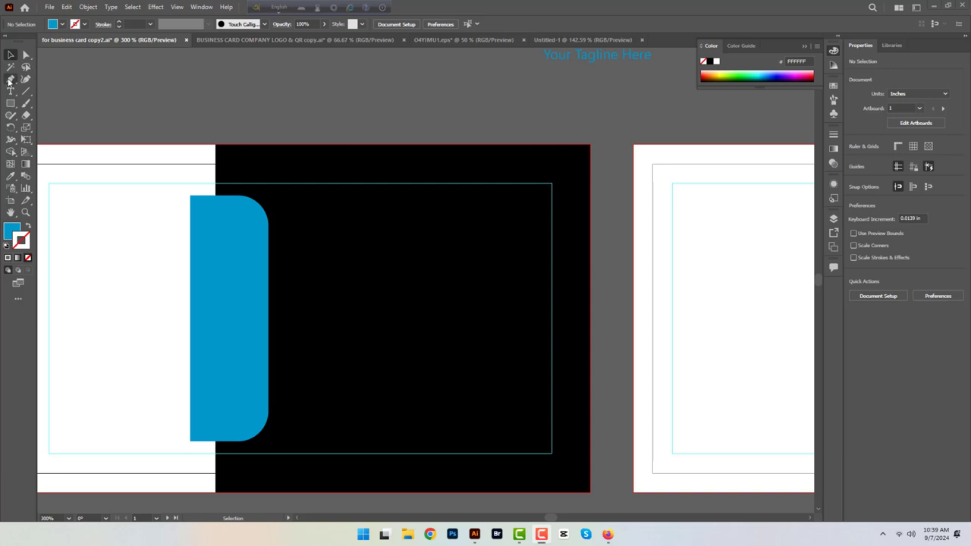
pyautogui.click(190, 197)
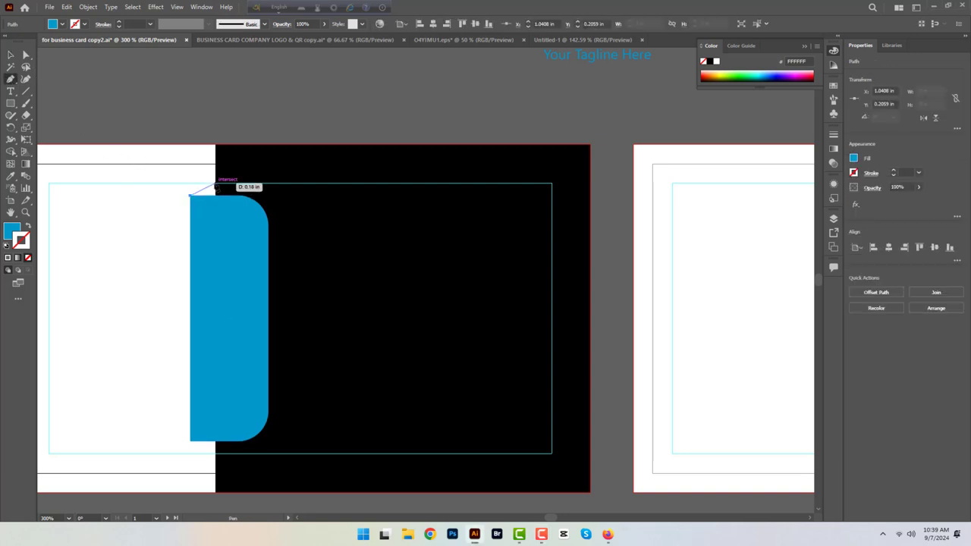
pyautogui.click(217, 185)
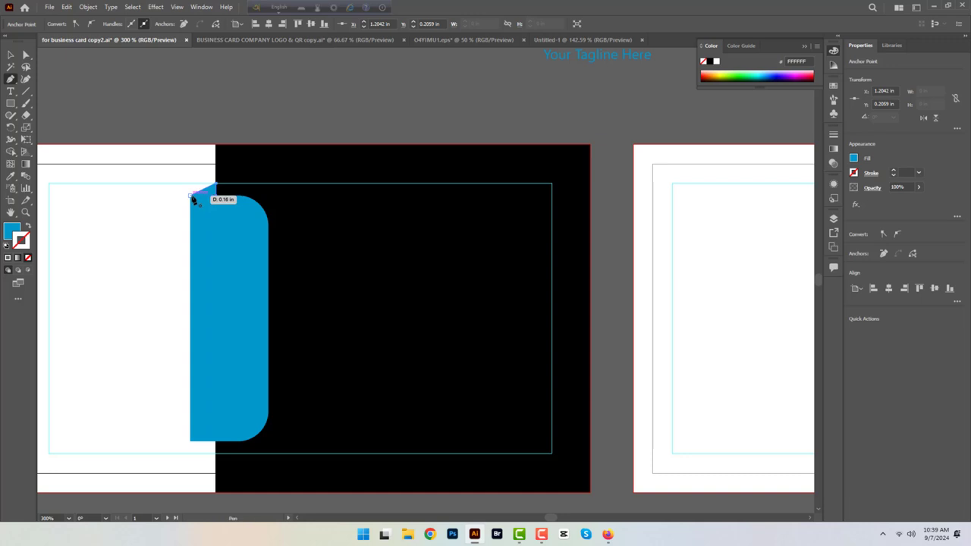
pyautogui.click(191, 198)
pyautogui.click(10, 54)
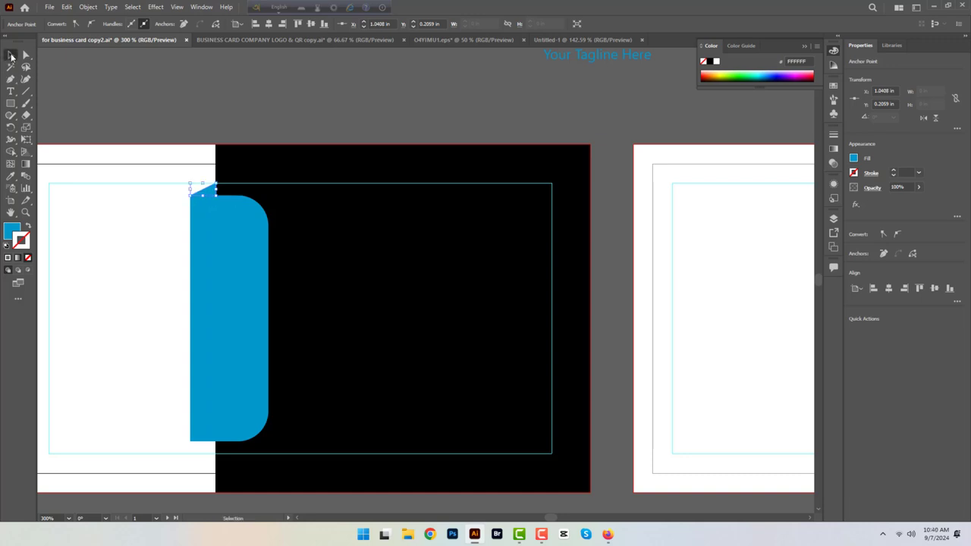
pyautogui.doubleClick(10, 230)
pyautogui.click(476, 265)
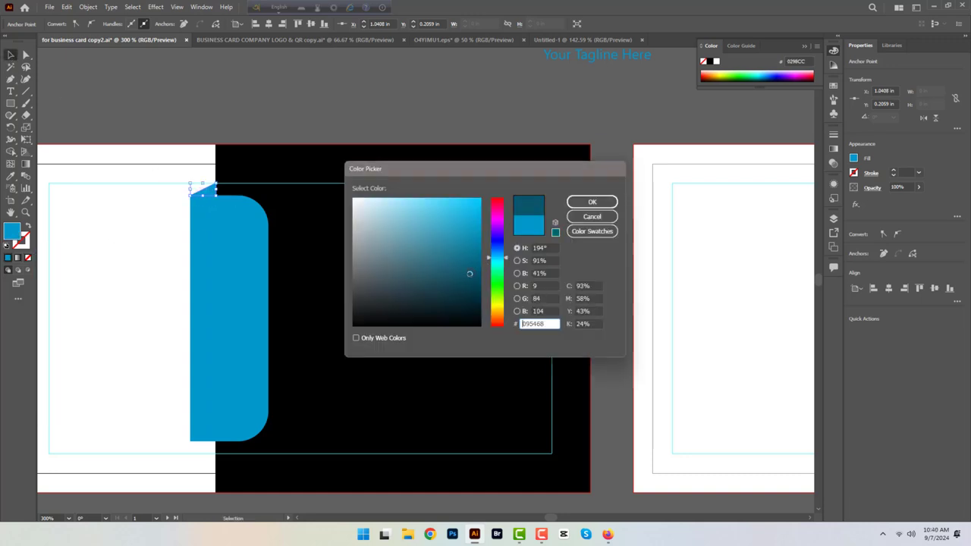
pyautogui.click(578, 203)
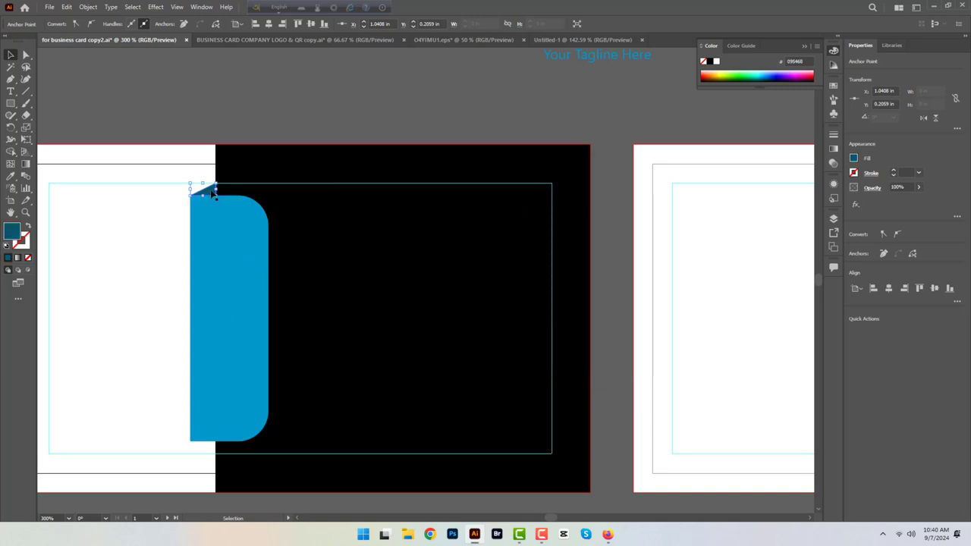
# Step: Mirror a copy of the triangle across the horizontal axis at the ribbon's bottom corner
pyautogui.moveTo(213, 193); pyautogui.dragTo(212, 451)
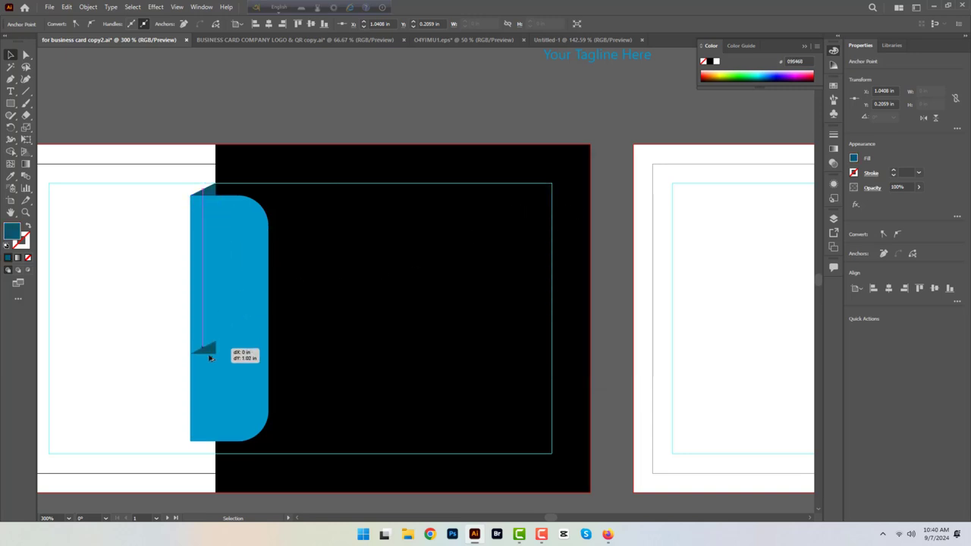
pyautogui.rightClick(212, 451)
pyautogui.moveTo(244, 384)
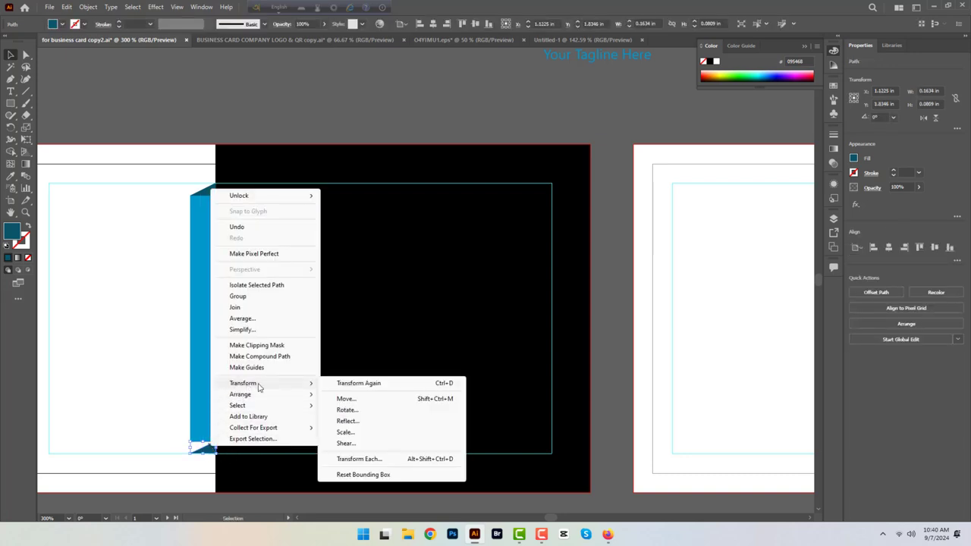
pyautogui.click(346, 421)
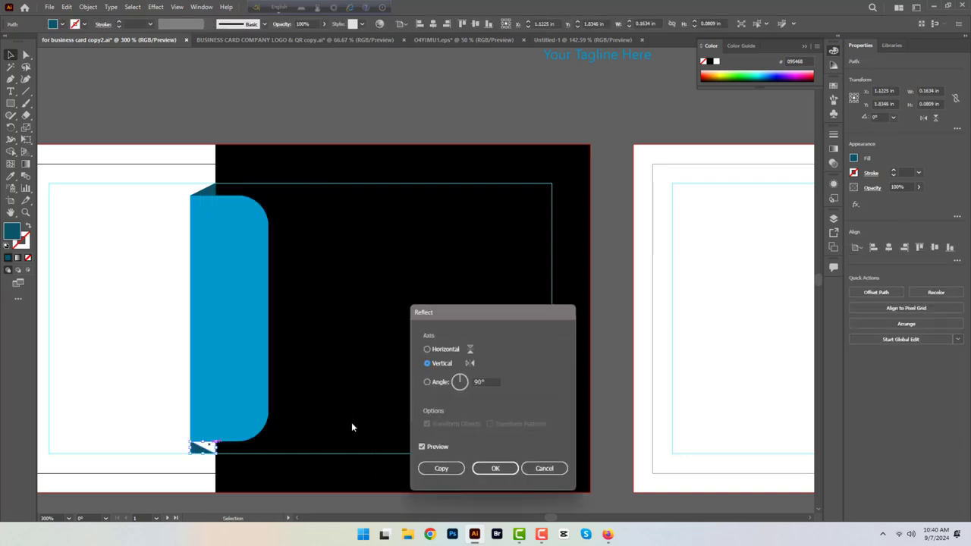
pyautogui.click(427, 349)
pyautogui.click(450, 471)
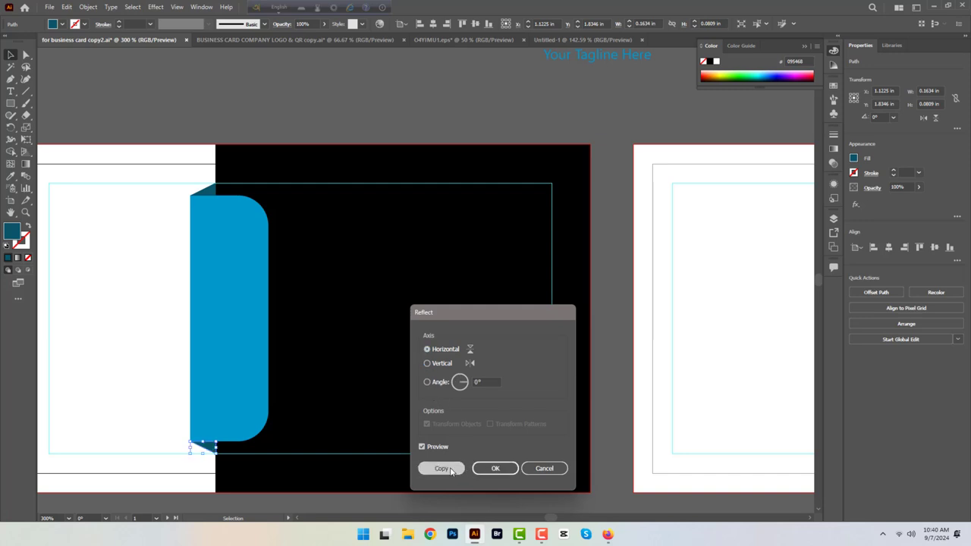
pyautogui.click(202, 456)
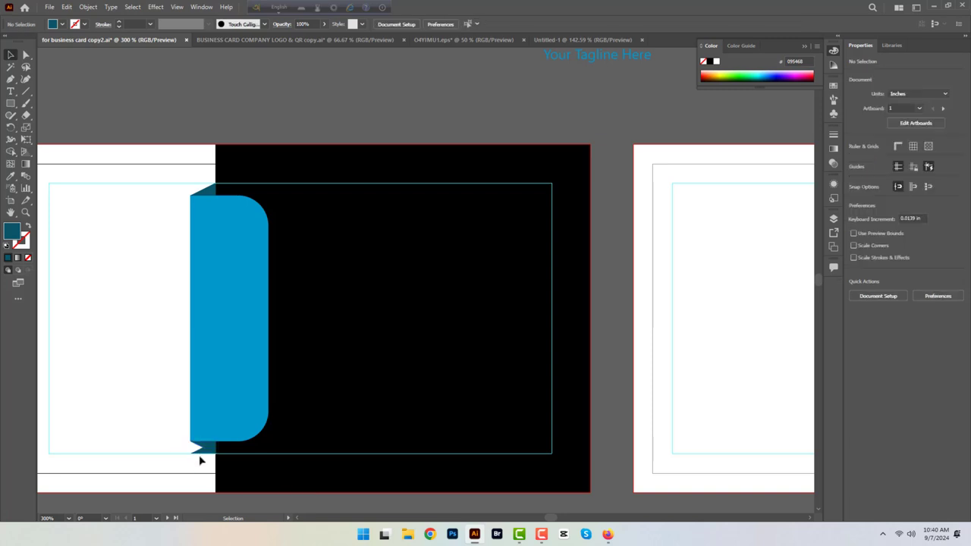
# Step: Add a 'YOUR NAME HERE' heading in the ribbon's blue near the black card's top right
pyautogui.click(201, 449)
pyautogui.click(320, 431)
pyautogui.click(11, 92)
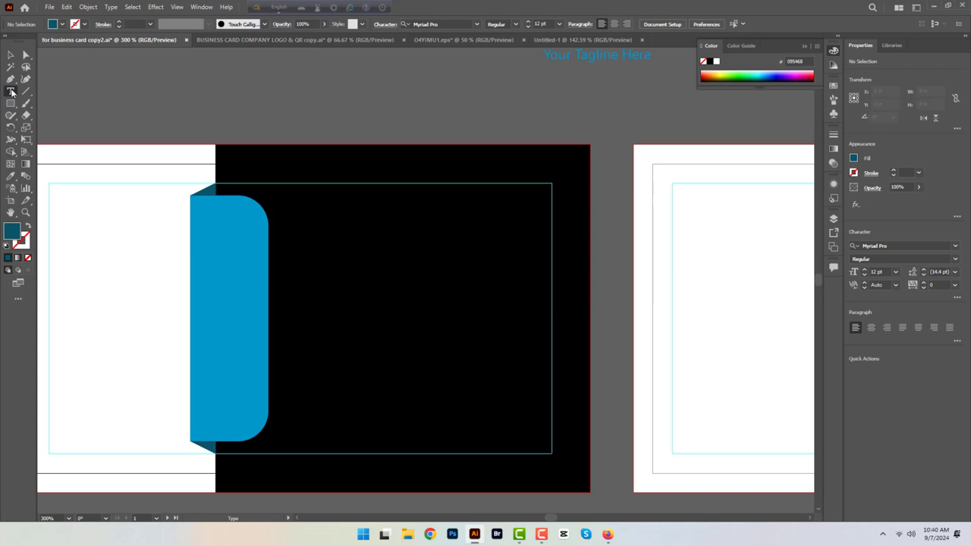
pyautogui.click(304, 193)
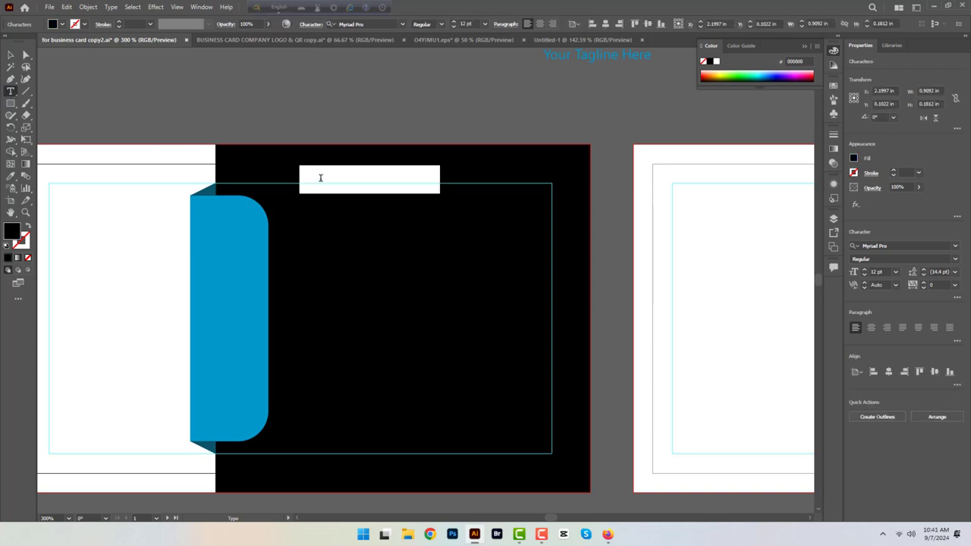
pyautogui.click(11, 176)
pyautogui.click(236, 228)
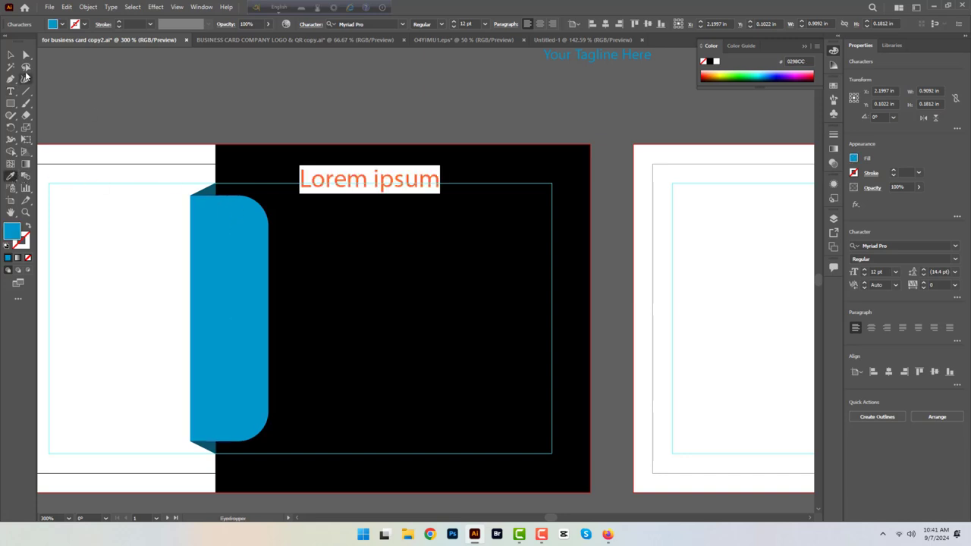
pyautogui.click(11, 92)
pyautogui.press('Right')
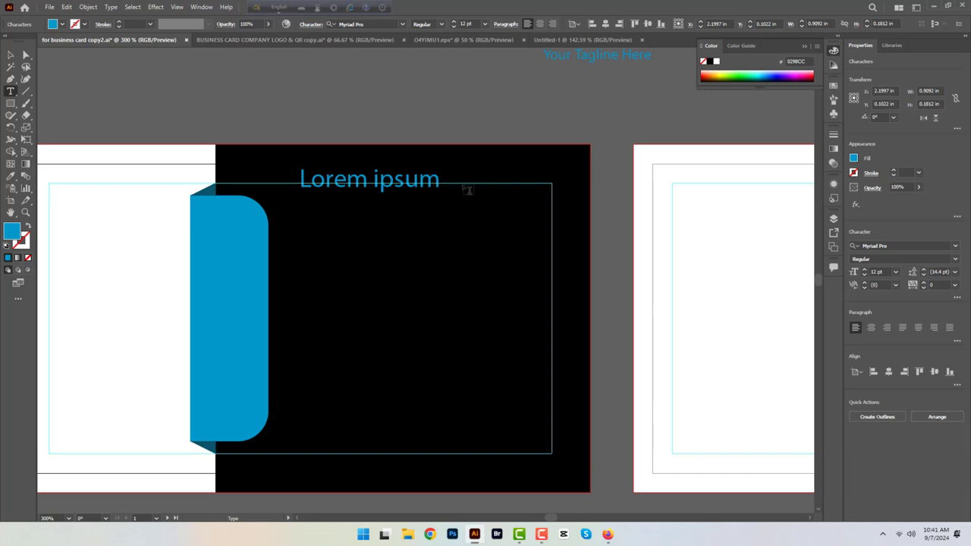
pyautogui.press('BackSpace')
pyautogui.press('BackSpace')
pyautogui.press('BackSpace')
pyautogui.press('BackSpace')
pyautogui.press('BackSpace')
pyautogui.press('BackSpace')
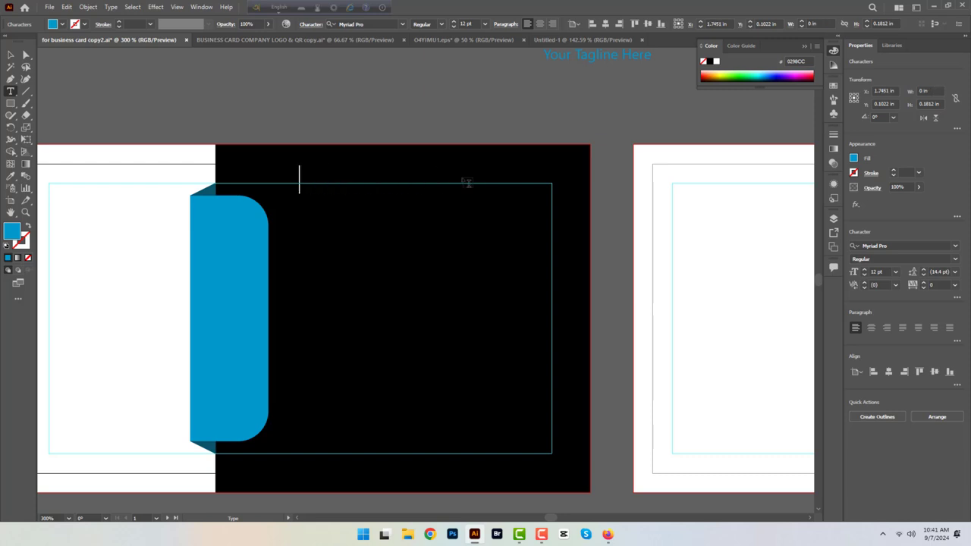
pyautogui.write('YOUR NAME')
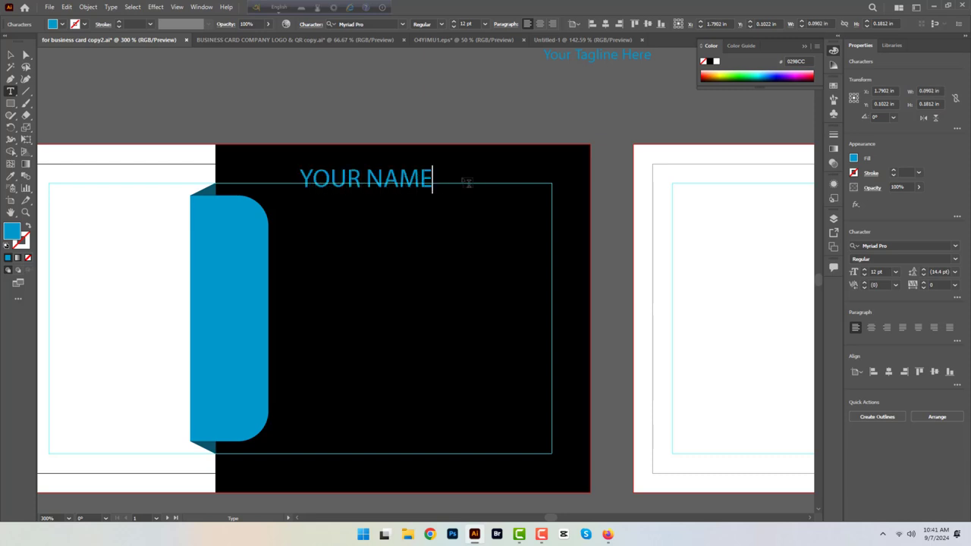
pyautogui.write(' HERE')
pyautogui.click(11, 55)
pyautogui.moveTo(375, 176); pyautogui.dragTo(390, 196)
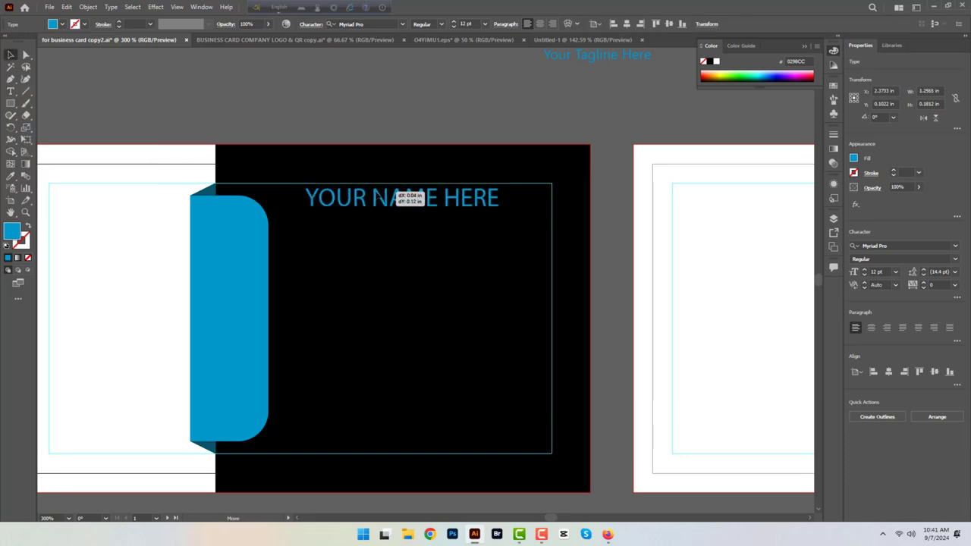
# Step: Add a white 'GRAPHIC DESIGNER' line under the name
pyautogui.click(11, 91)
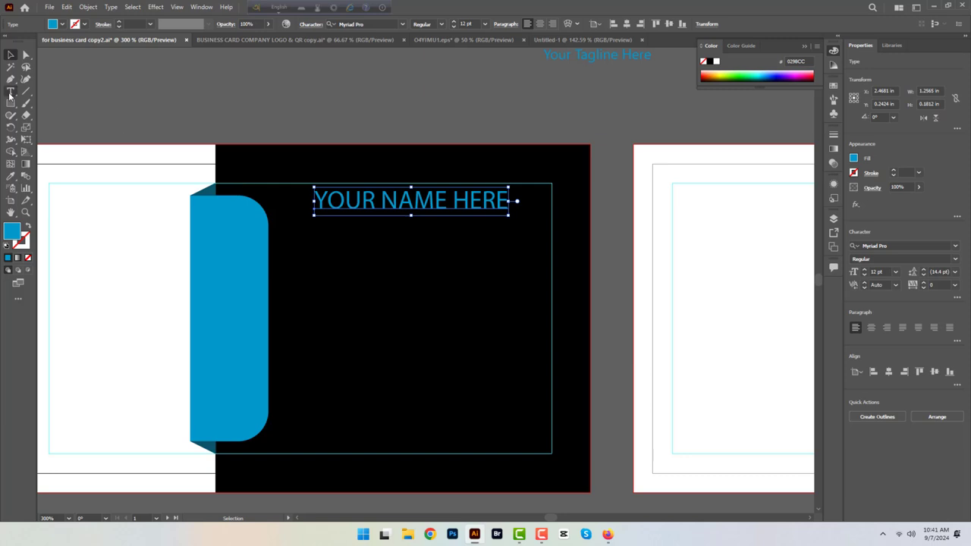
pyautogui.click(367, 215)
pyautogui.hotkey('shift', 'End')
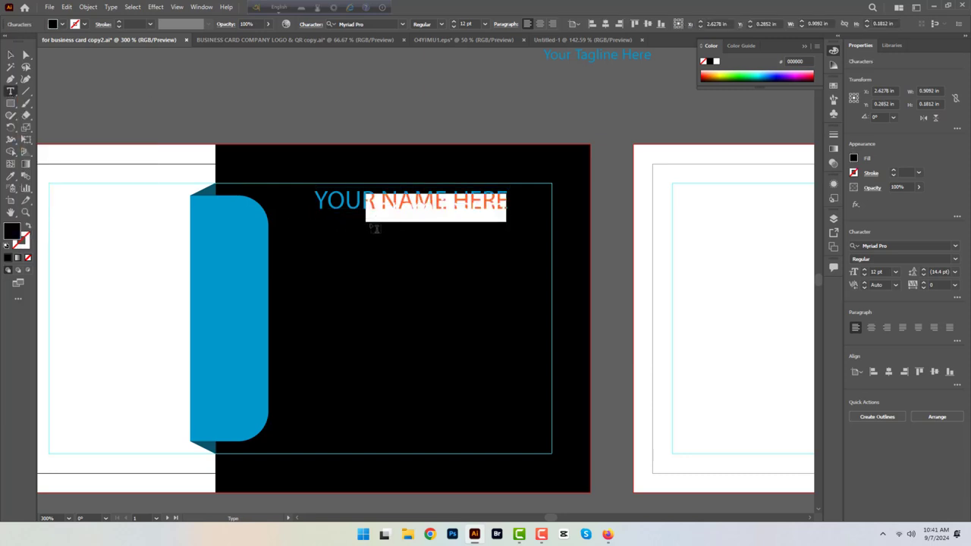
pyautogui.click(395, 208)
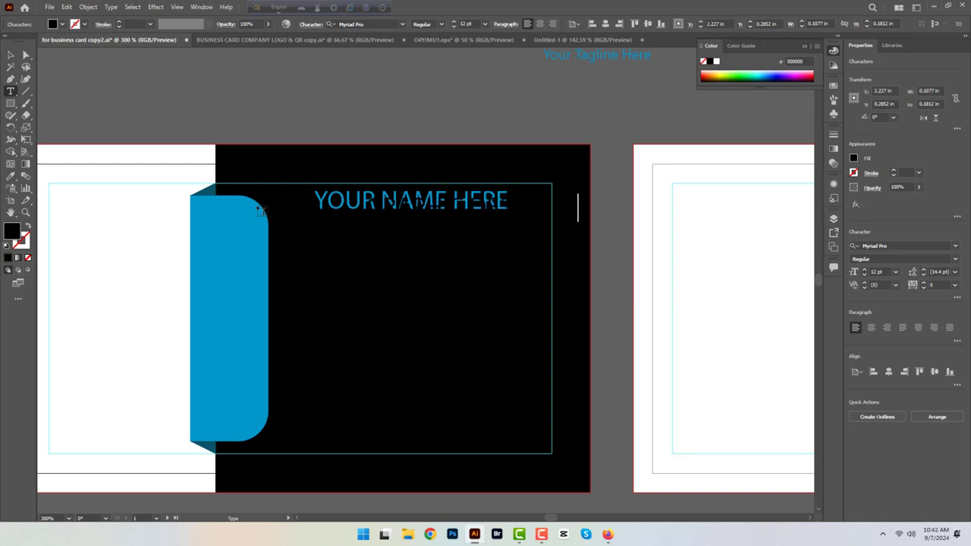
pyautogui.click(11, 56)
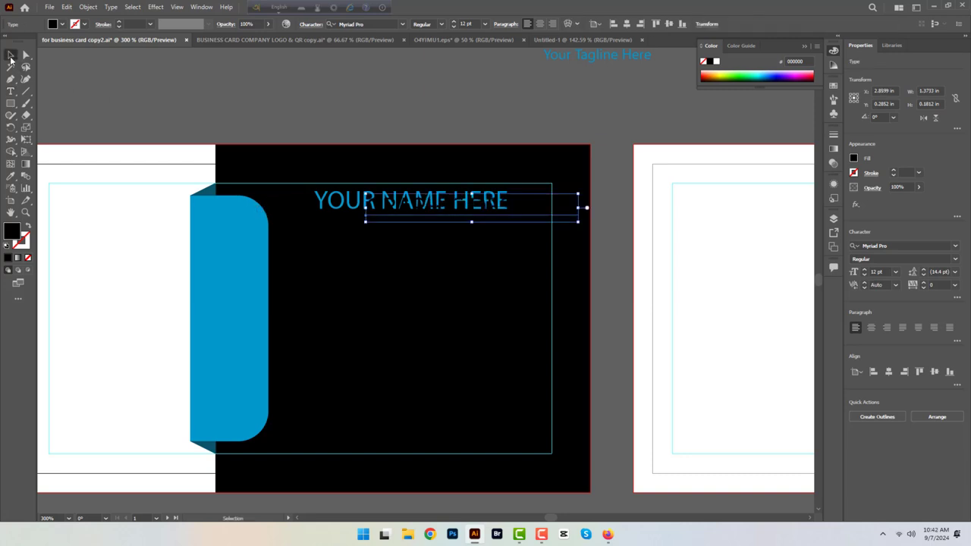
pyautogui.click(9, 179)
pyautogui.click(223, 258)
pyautogui.click(159, 327)
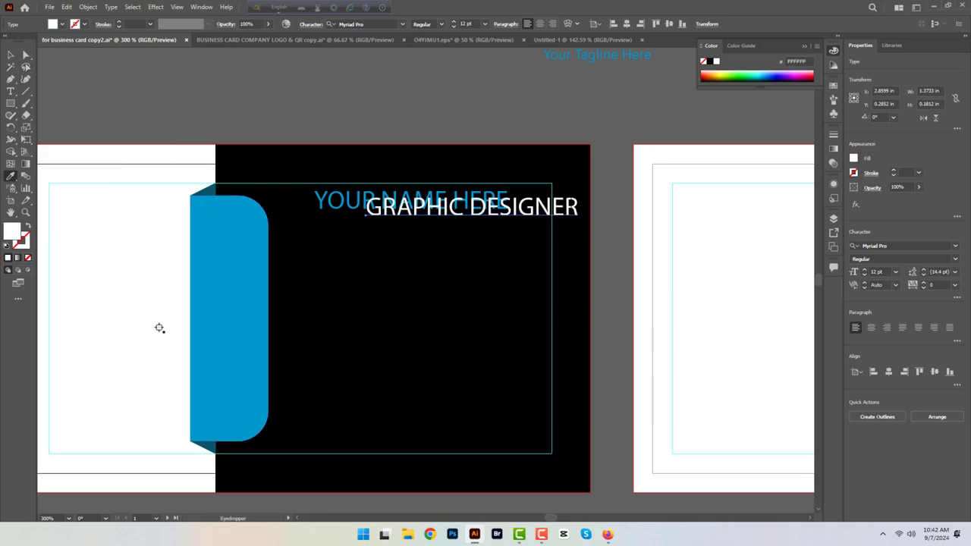
# Step: Shrink GRAPHIC DESIGNER and move both lines toward the card's right edge, title under name
pyautogui.click(11, 56)
pyautogui.moveTo(579, 195)
pyautogui.mouseDown()
pyautogui.moveTo(489, 227)
pyautogui.moveTo(440, 229)
pyautogui.moveTo(455, 199)
pyautogui.mouseUp()
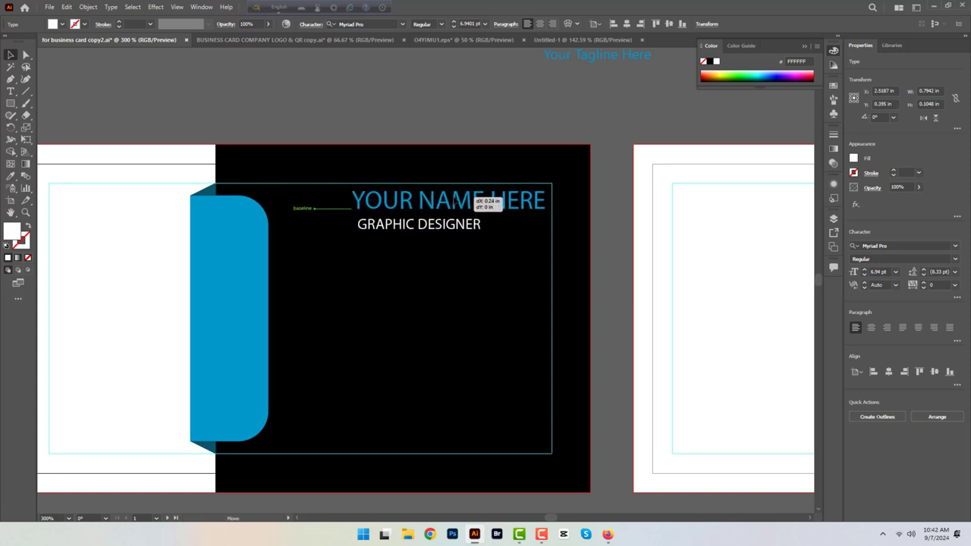
pyautogui.moveTo(413, 231); pyautogui.dragTo(473, 230)
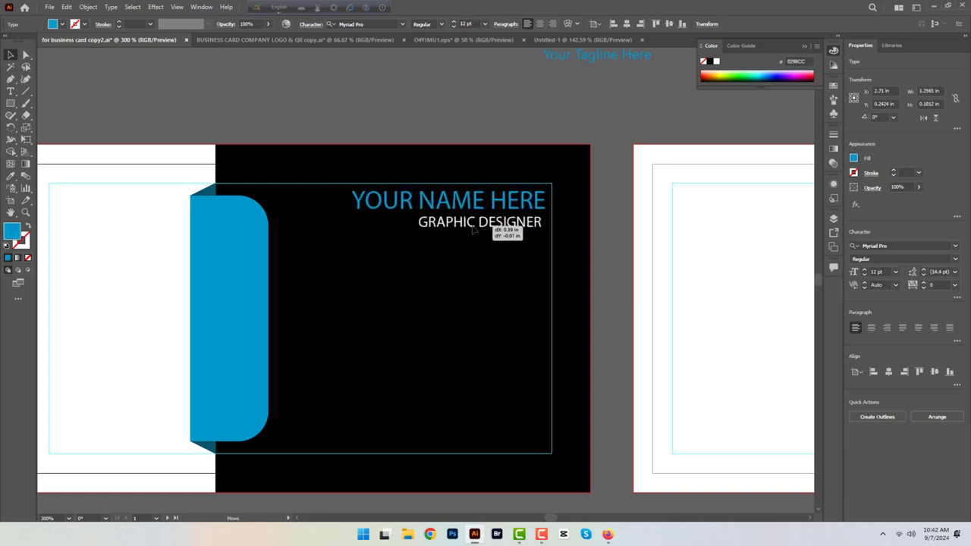
pyautogui.moveTo(474, 230)
pyautogui.mouseDown()
pyautogui.moveTo(482, 199)
pyautogui.moveTo(482, 218)
pyautogui.mouseUp()
# Step: Copy the QR code and contact lines from the logo document into the card document
pyautogui.click(468, 283)
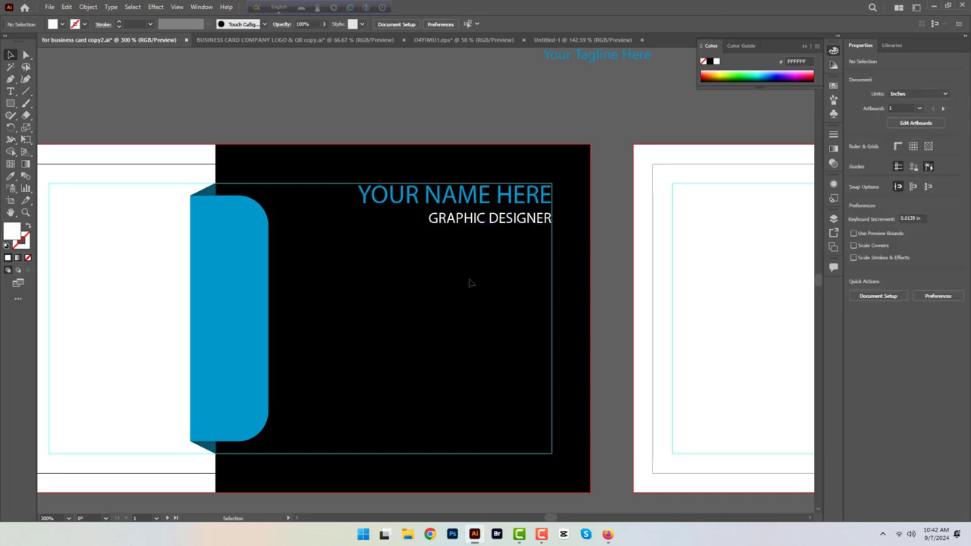
pyautogui.scroll(-1, 470, 284)
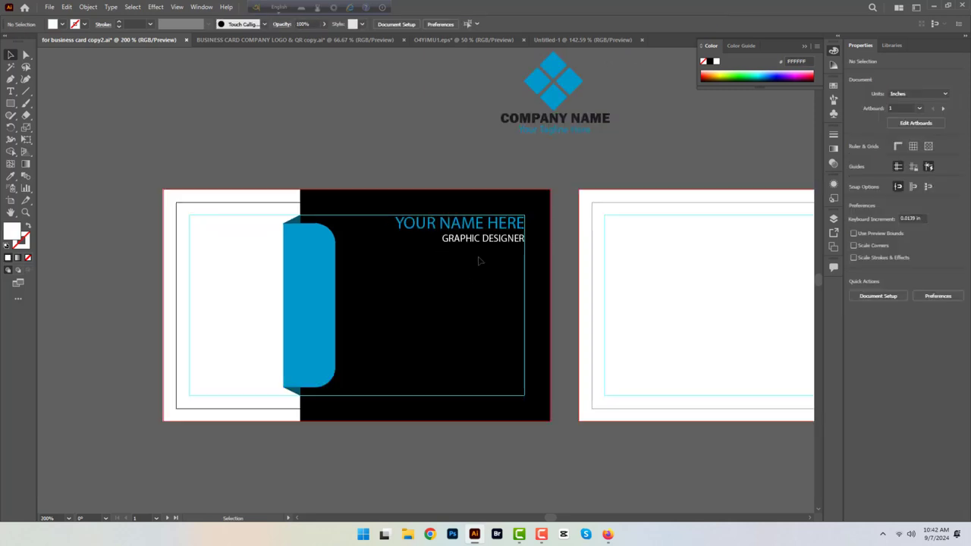
pyautogui.click(357, 41)
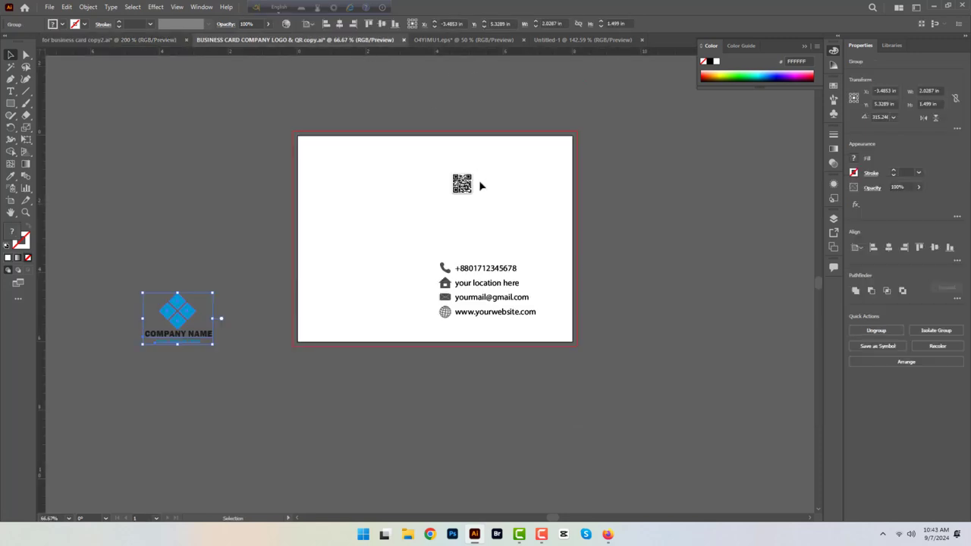
pyautogui.moveTo(425, 157); pyautogui.dragTo(493, 311)
pyautogui.moveTo(488, 262)
pyautogui.mouseDown()
pyautogui.moveTo(488, 271)
pyautogui.moveTo(440, 279)
pyautogui.moveTo(172, 42)
pyautogui.mouseUp()
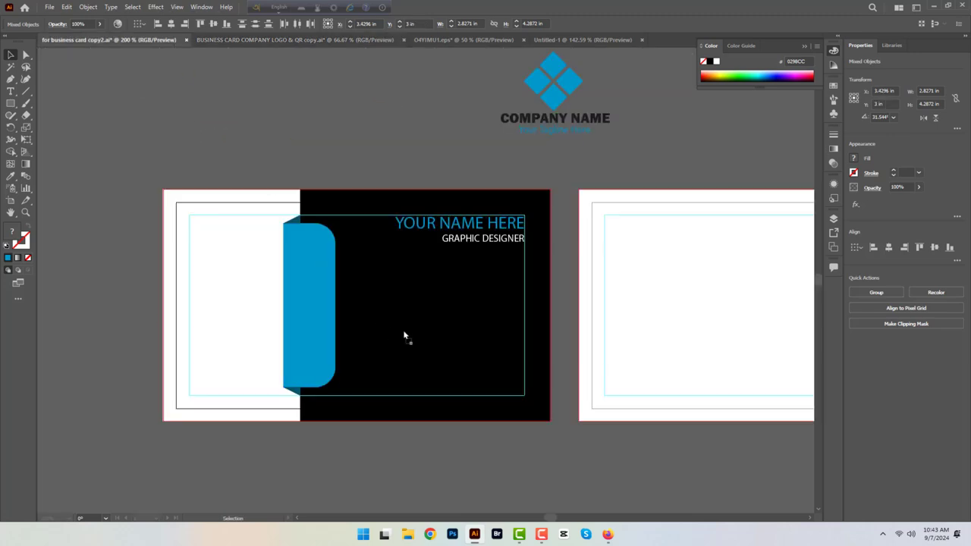
pyautogui.moveTo(405, 336); pyautogui.dragTo(408, 329)
# Step: Set the QR code beside the card's left edge and scale the contact icons to fit the ribbon
pyautogui.click(377, 157)
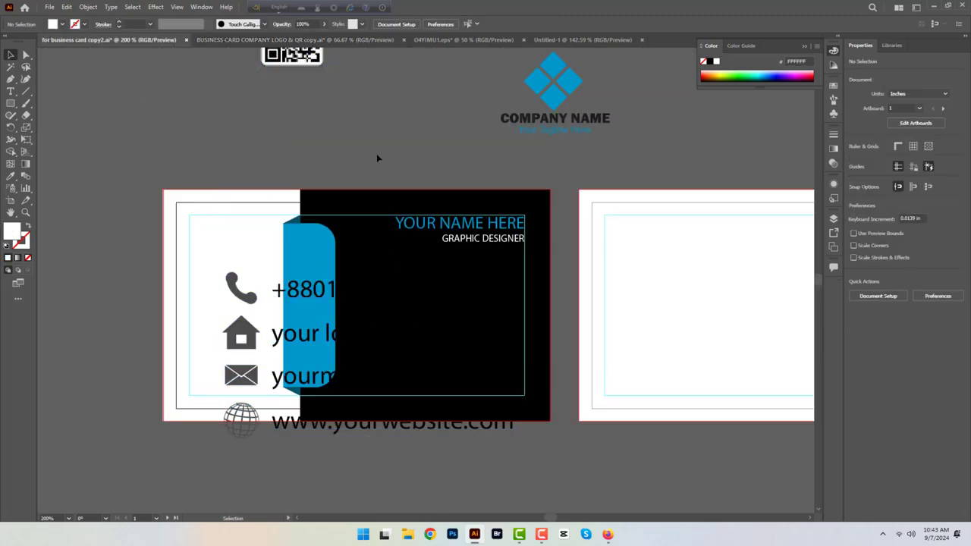
pyautogui.moveTo(292, 57); pyautogui.dragTo(151, 348)
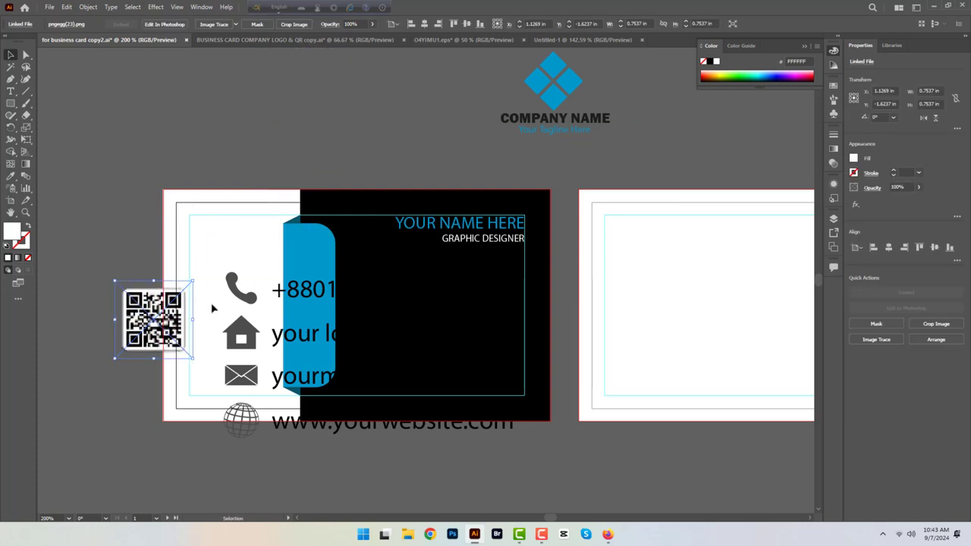
pyautogui.click(237, 291)
pyautogui.moveTo(222, 270)
pyautogui.mouseDown()
pyautogui.moveTo(281, 304)
pyautogui.moveTo(349, 278)
pyautogui.mouseUp()
pyautogui.click(317, 275)
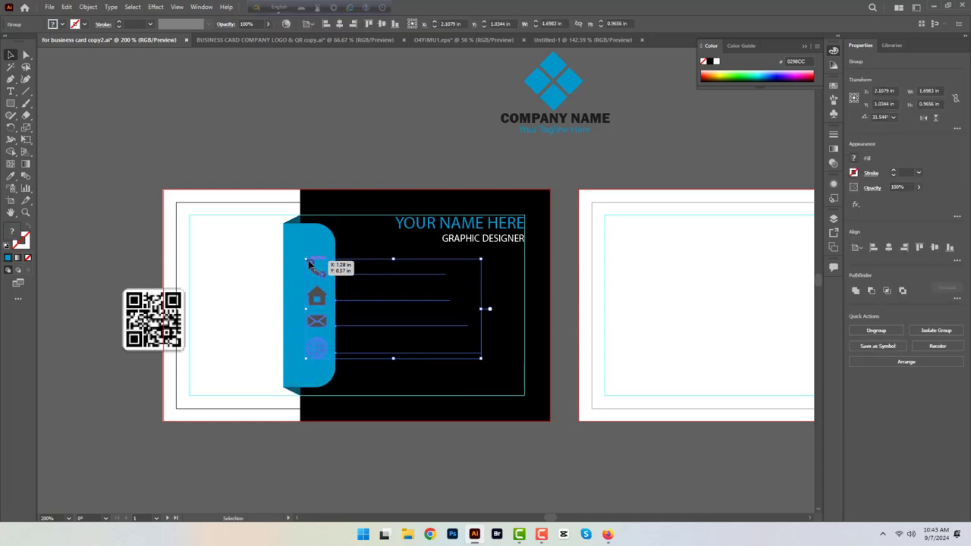
pyautogui.moveTo(309, 262)
pyautogui.mouseDown()
pyautogui.moveTo(302, 240)
pyautogui.moveTo(343, 264)
pyautogui.moveTo(401, 385)
pyautogui.mouseUp()
# Step: Make the contact text white and move the contact group slightly lower
pyautogui.click(373, 157)
pyautogui.press('a')
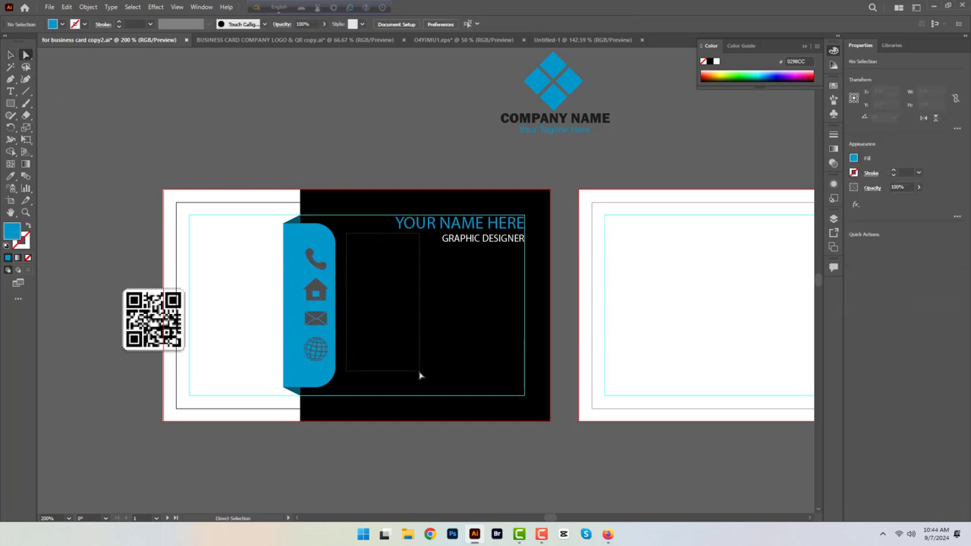
pyautogui.press('i')
pyautogui.click(238, 266)
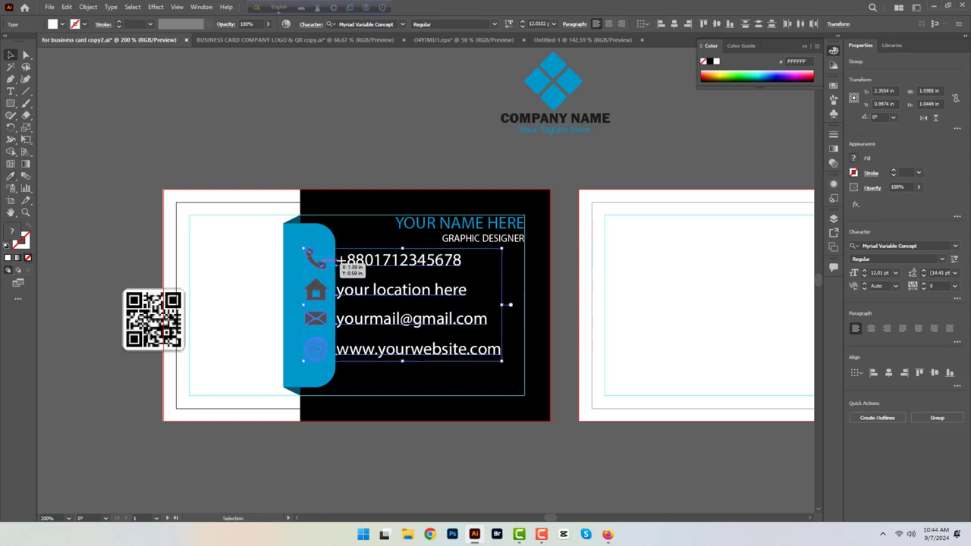
pyautogui.press('v')
pyautogui.hotkey('ctrl', 'shift', 'a')
pyautogui.moveTo(309, 269)
pyautogui.mouseDown()
pyautogui.moveTo(369, 283)
pyautogui.moveTo(323, 303)
pyautogui.mouseUp()
# Step: Narrow the blue ribbon and nudge the contact group left
pyautogui.click(332, 304)
pyautogui.click(109, 154)
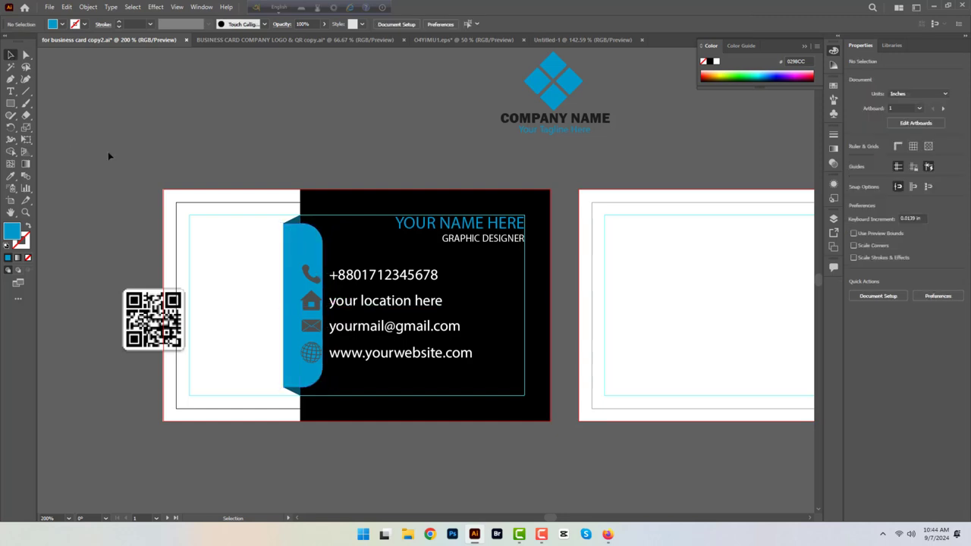
pyautogui.click(26, 55)
pyautogui.press('v')
pyautogui.click(383, 301)
pyautogui.press('Left')
pyautogui.press('Left')
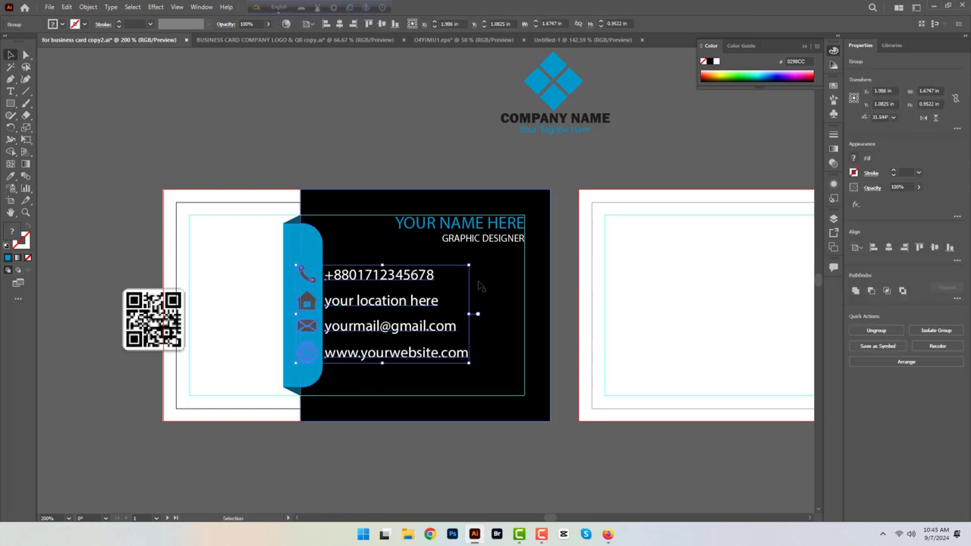
pyautogui.click(418, 177)
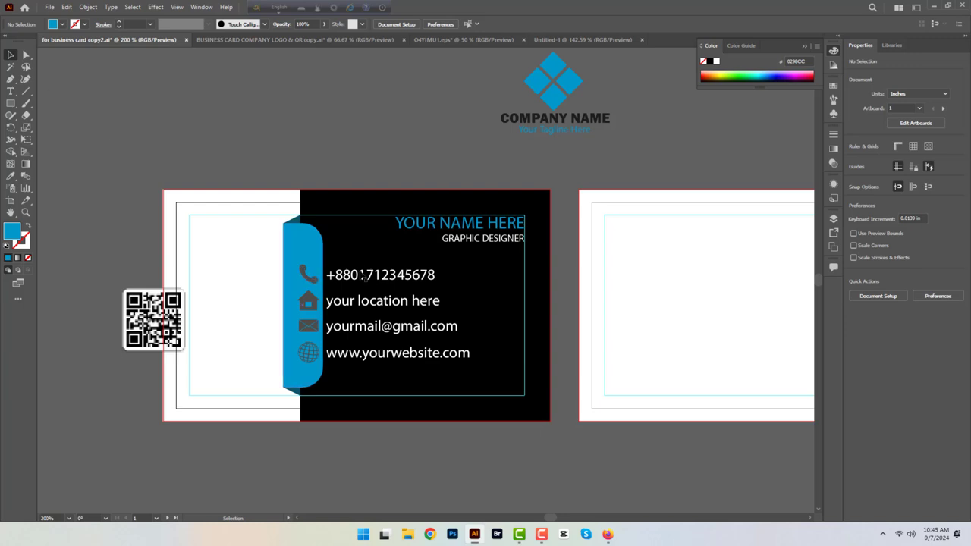
# Step: Recolor the contact icons solid black
pyautogui.press('a')
pyautogui.click(315, 368)
pyautogui.press('i')
pyautogui.click(364, 247)
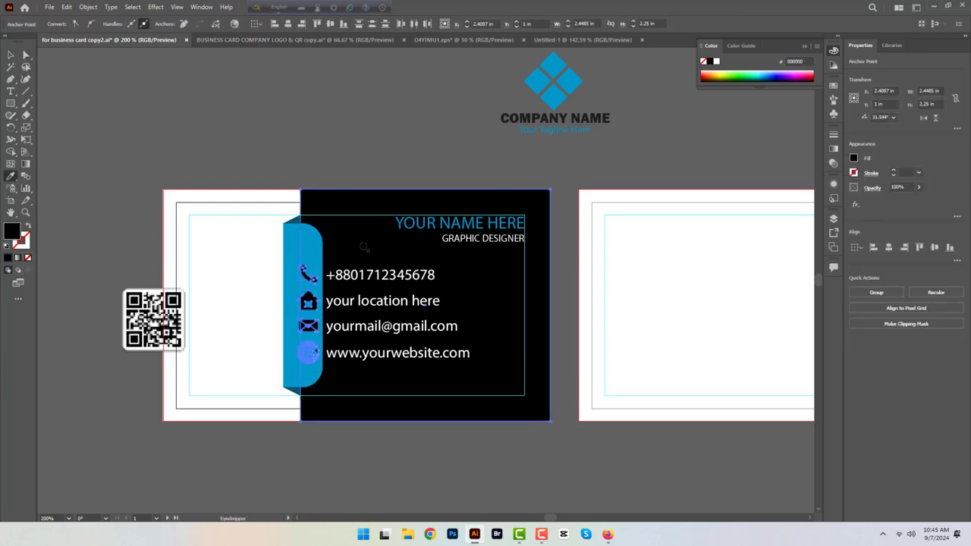
pyautogui.press('v')
pyautogui.click(317, 183)
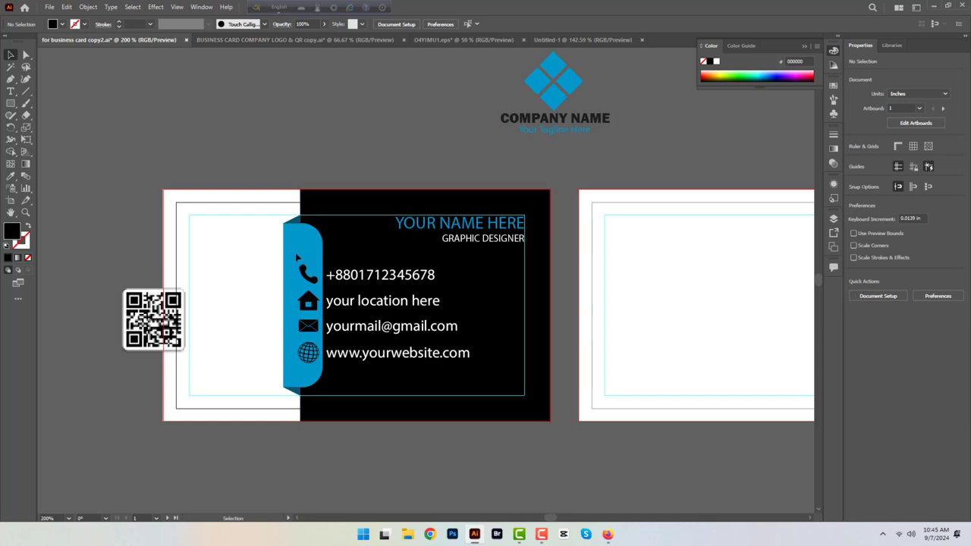
# Step: Nudge the contact text right and lower the icon-and-text group slightly
pyautogui.click(25, 54)
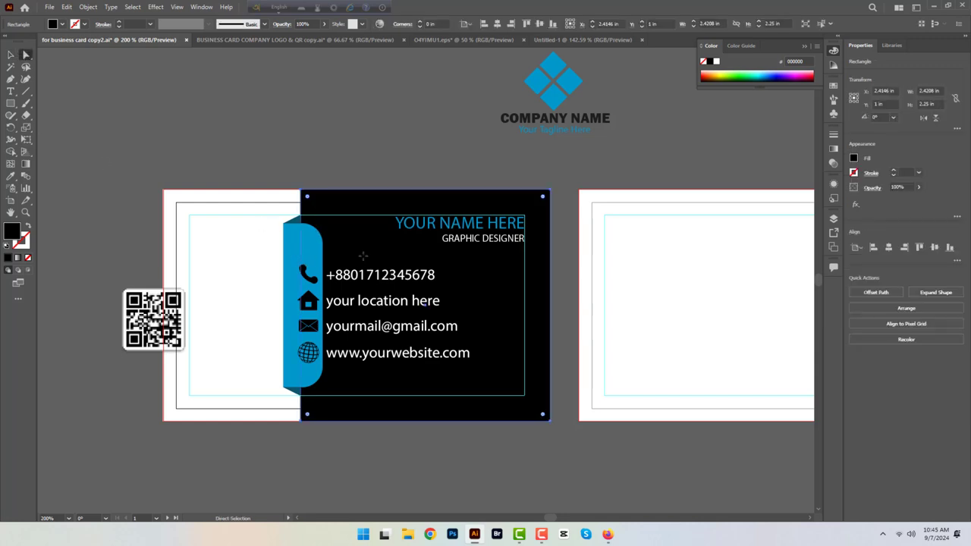
pyautogui.click(372, 362)
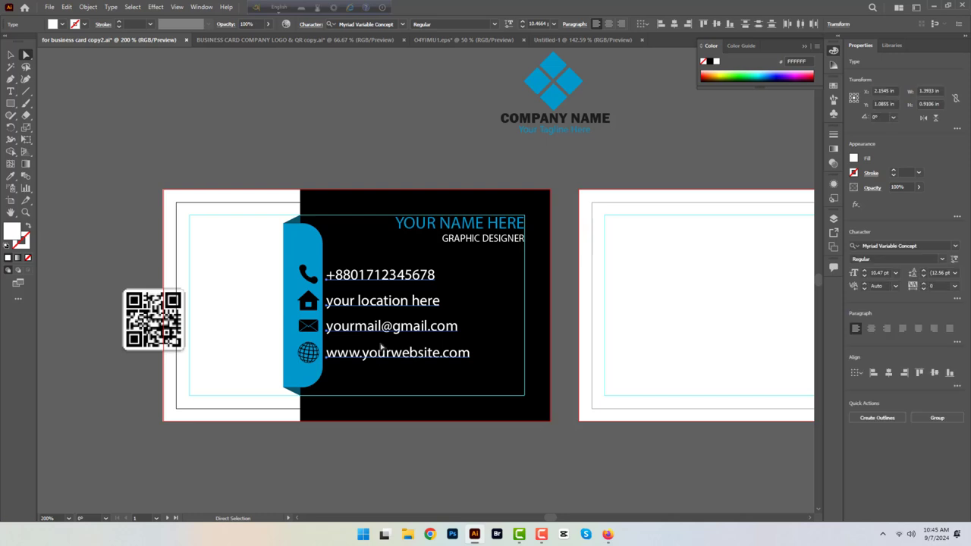
pyautogui.press('Right')
pyautogui.press('Right')
pyautogui.press('v')
pyautogui.moveTo(409, 302); pyautogui.dragTo(406, 308)
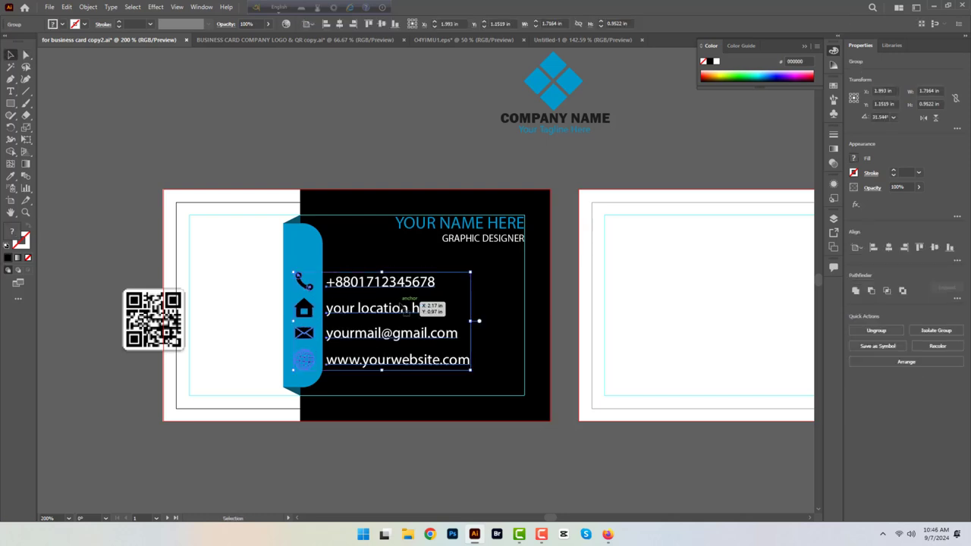
# Step: Move the QR code onto the white left strip and shrink it slightly
pyautogui.click(396, 167)
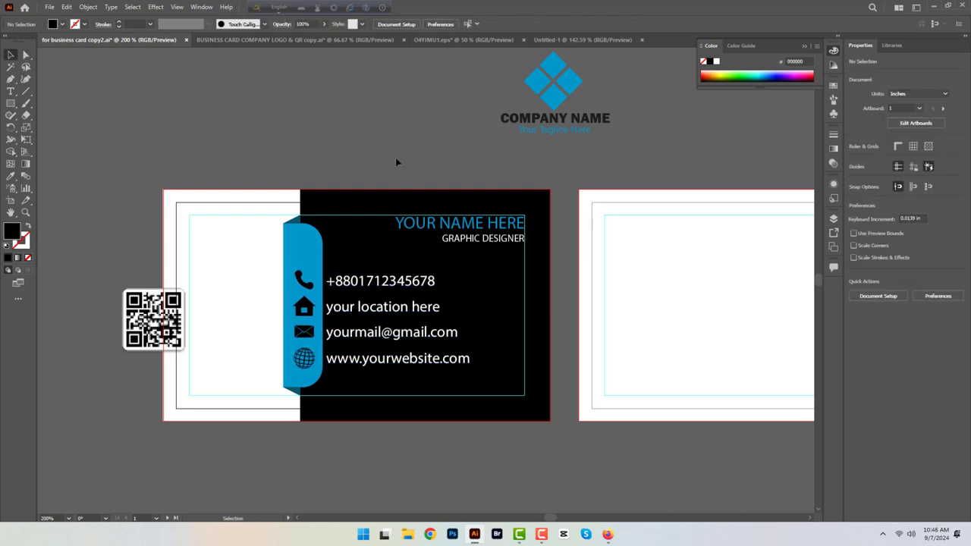
pyautogui.moveTo(152, 319); pyautogui.dragTo(229, 309)
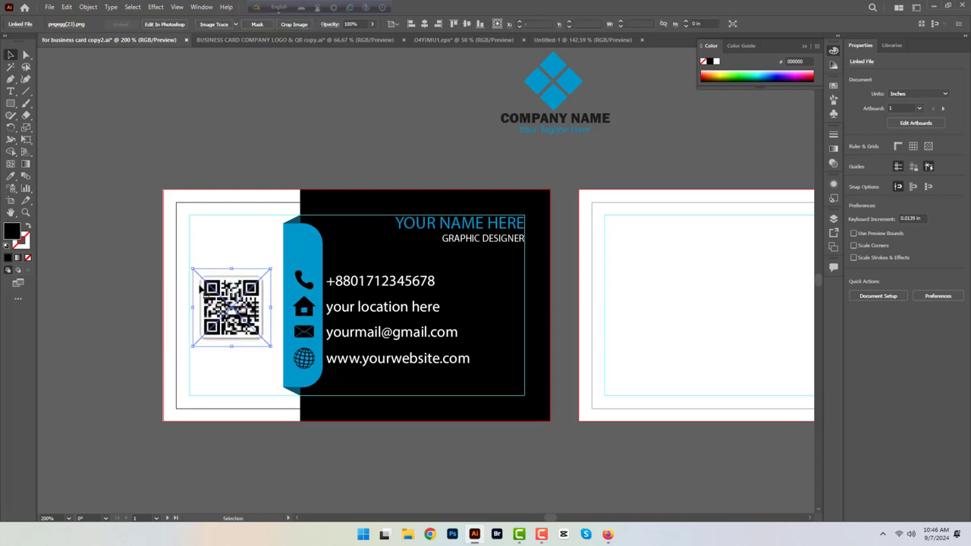
pyautogui.moveTo(195, 271)
pyautogui.mouseDown()
pyautogui.moveTo(230, 351)
pyautogui.moveTo(202, 325)
pyautogui.mouseUp()
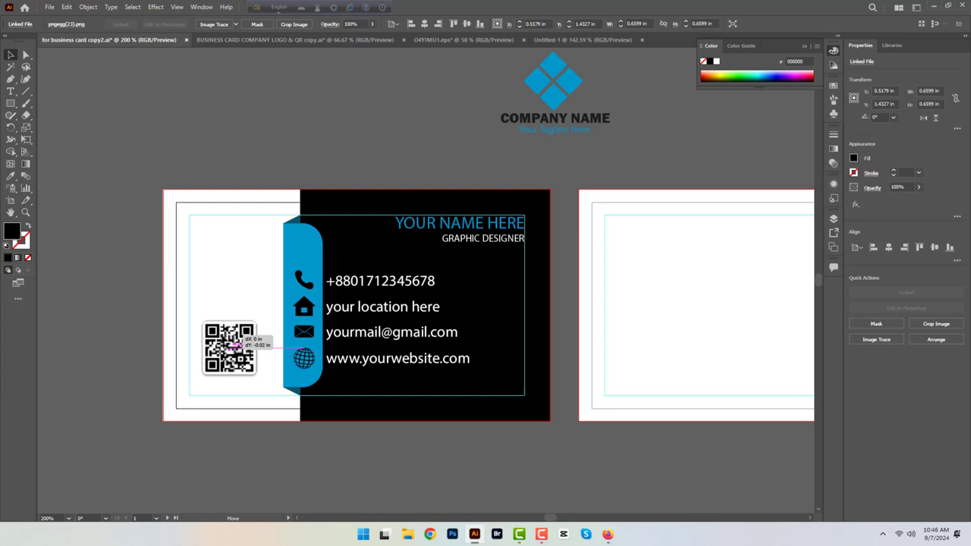
# Step: Place a scaled-down copy of the company logo on the white strip above the QR code
pyautogui.click(566, 88)
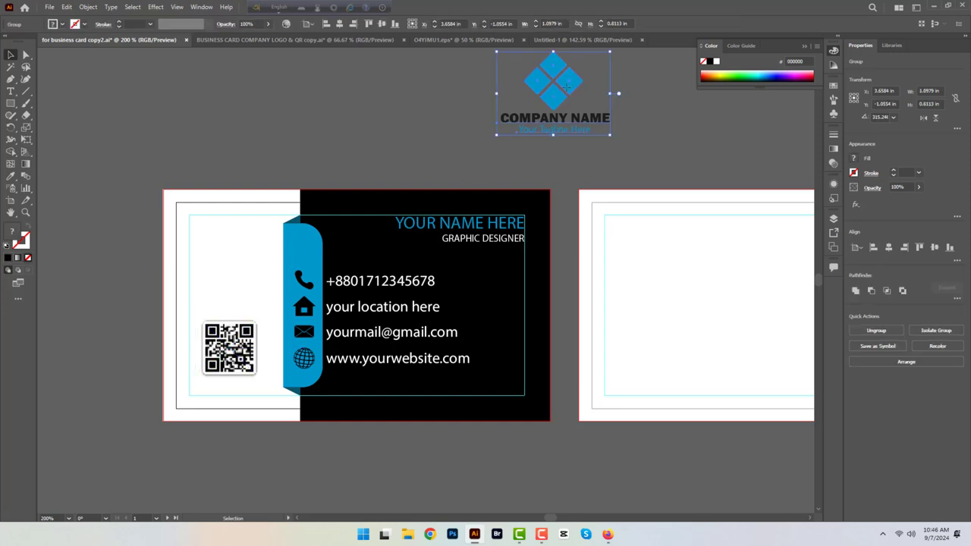
pyautogui.moveTo(565, 88); pyautogui.dragTo(241, 254)
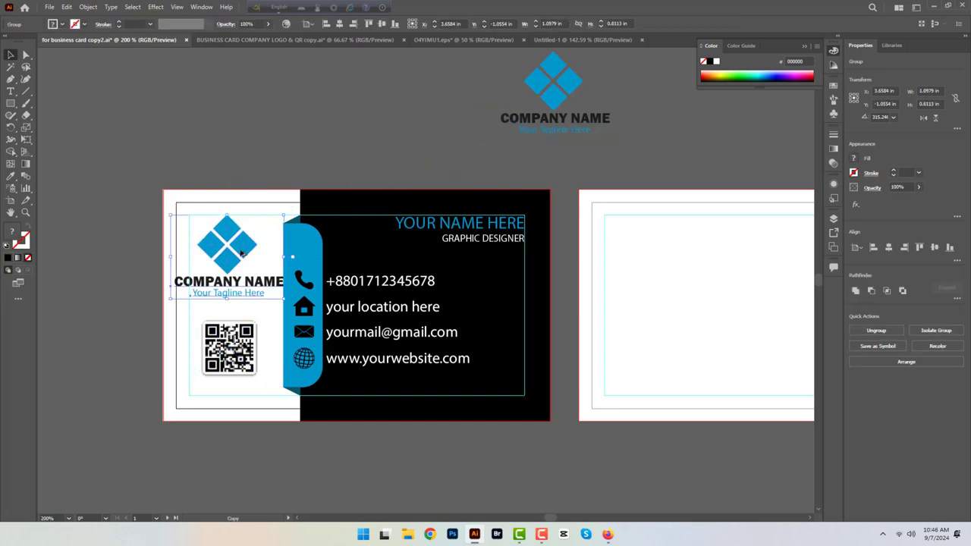
pyautogui.moveTo(171, 216); pyautogui.dragTo(223, 254)
pyautogui.click(212, 251)
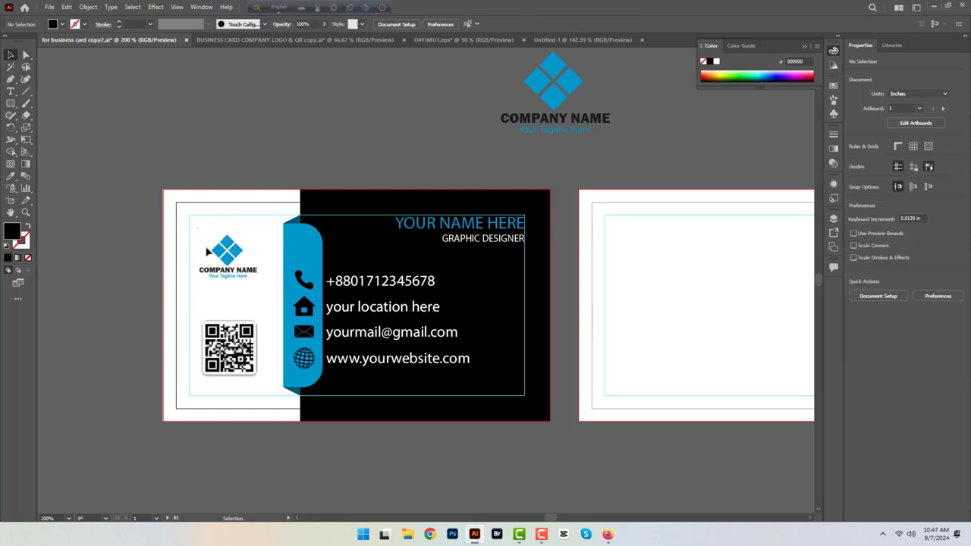
pyautogui.click(261, 219)
pyautogui.click(228, 250)
pyautogui.moveTo(263, 234); pyautogui.dragTo(271, 225)
# Step: Align the logo and QR code horizontally, then scale and position them together
pyautogui.moveTo(186, 226); pyautogui.dragTo(258, 381)
pyautogui.click(170, 23)
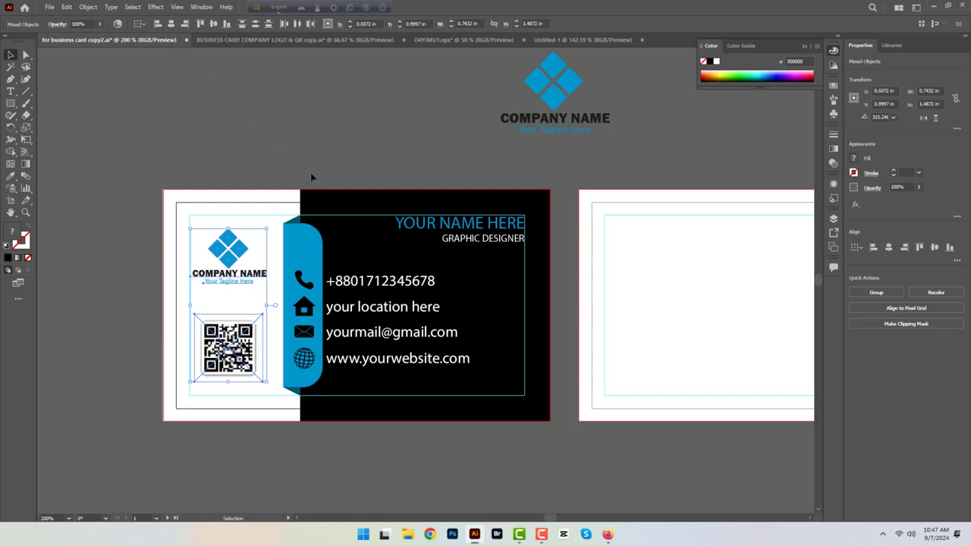
pyautogui.moveTo(269, 228); pyautogui.dragTo(237, 257)
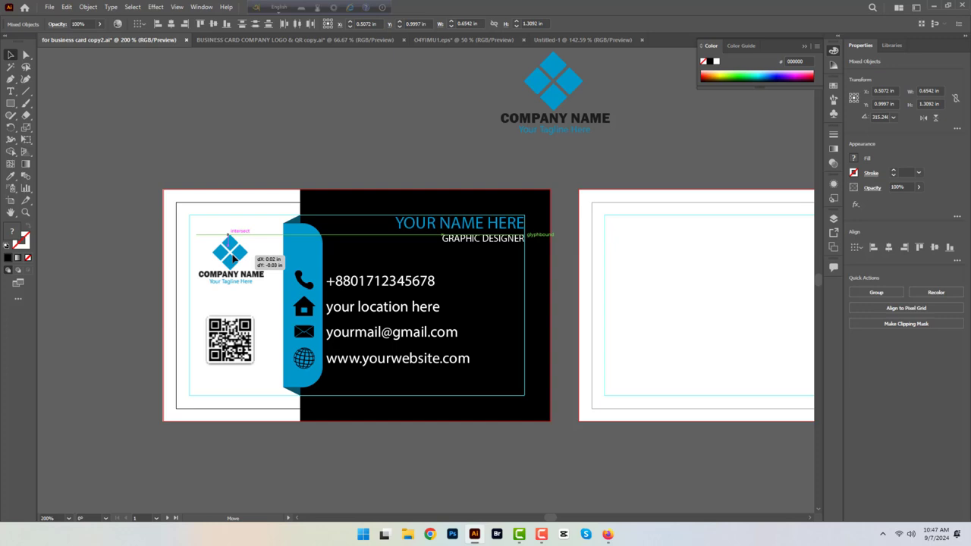
pyautogui.moveTo(234, 257); pyautogui.dragTo(232, 258)
pyautogui.click(619, 225)
pyautogui.moveTo(618, 225); pyautogui.dragTo(503, 231)
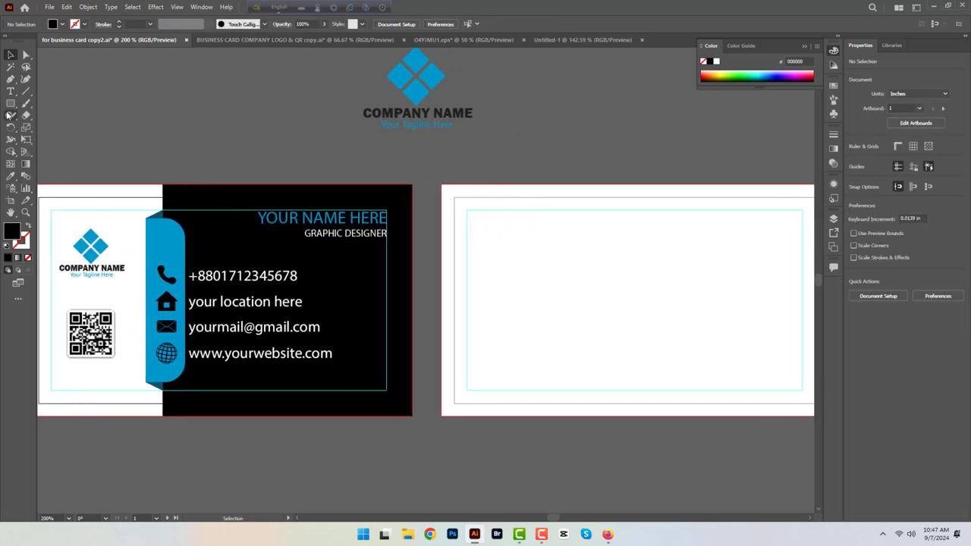
# Step: Draw a bar along the white card's bottom edge in the logo's blue
pyautogui.press('m')
pyautogui.hotkey('ctrl', '-')
pyautogui.moveTo(634, 370); pyautogui.dragTo(500, 370)
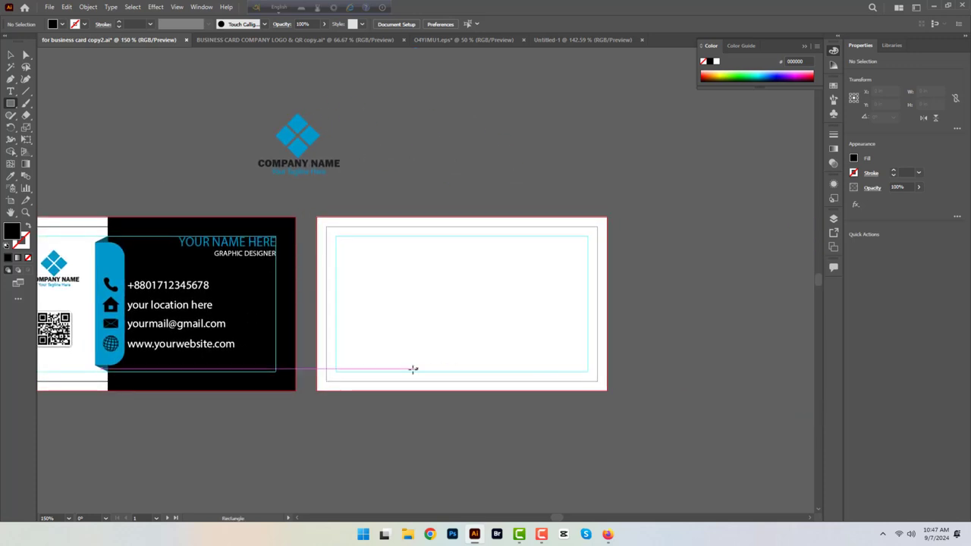
pyautogui.hotkey('ctrl', '+')
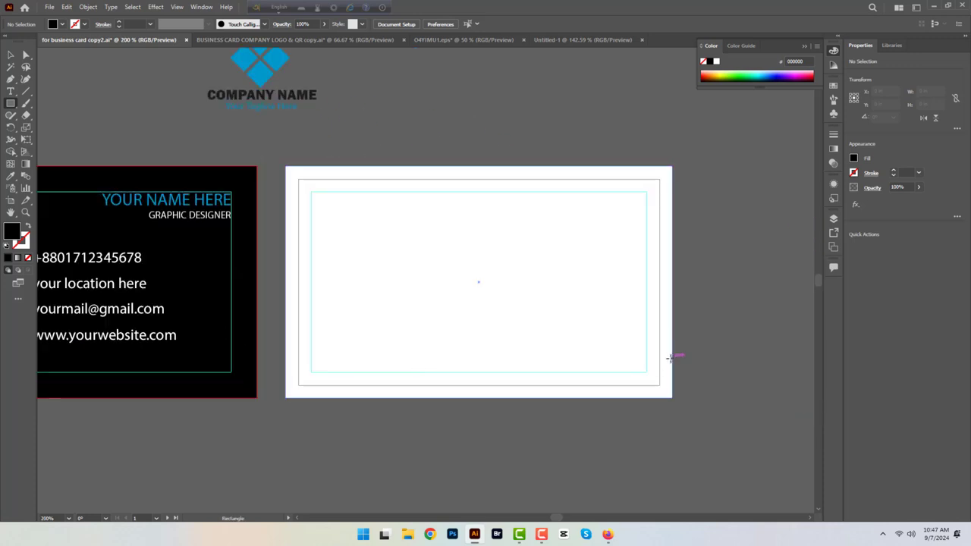
pyautogui.moveTo(670, 357); pyautogui.dragTo(400, 396)
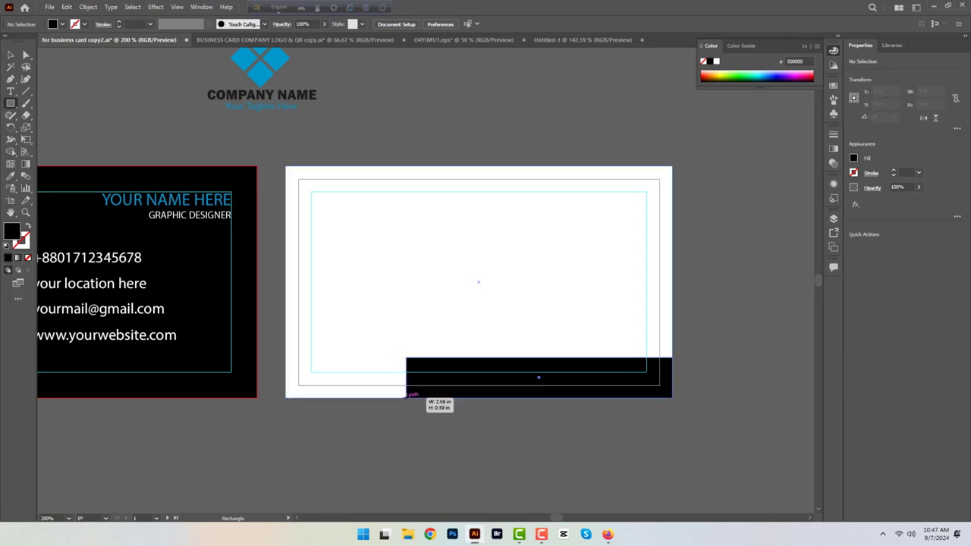
pyautogui.moveTo(400, 395); pyautogui.dragTo(406, 395)
pyautogui.click(10, 175)
pyautogui.click(245, 56)
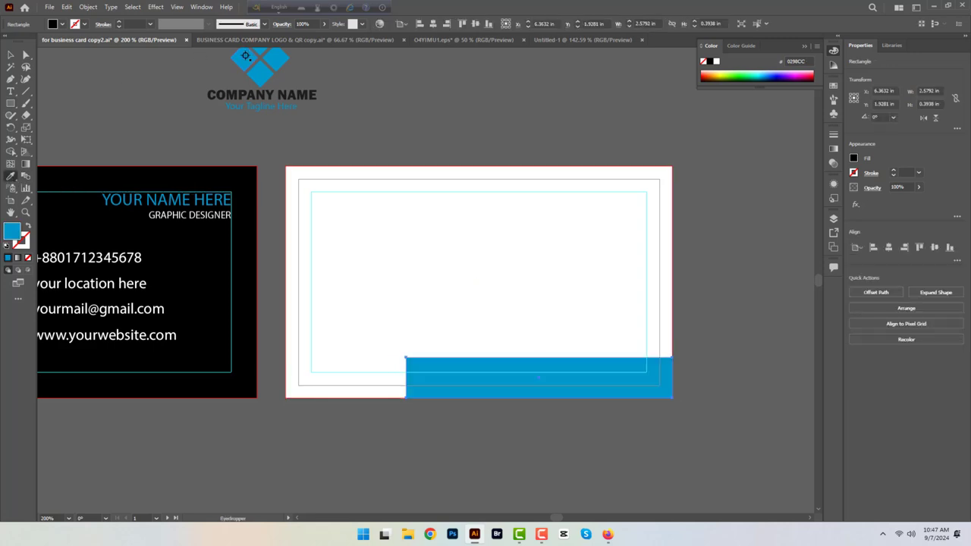
# Step: Slant the bar's left end and draw a slanted stripe beside it with the Pen tool
pyautogui.click(25, 55)
pyautogui.moveTo(406, 358); pyautogui.dragTo(435, 362)
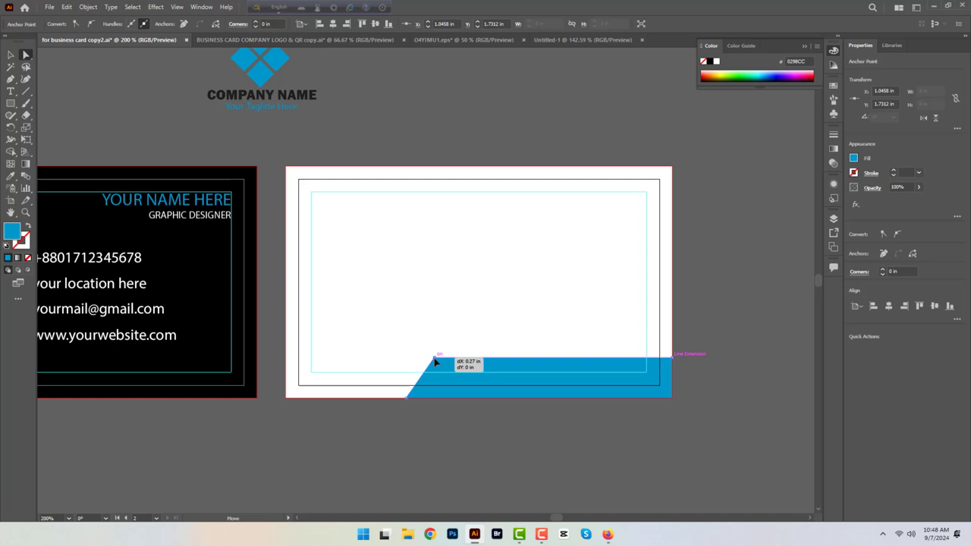
pyautogui.click(12, 81)
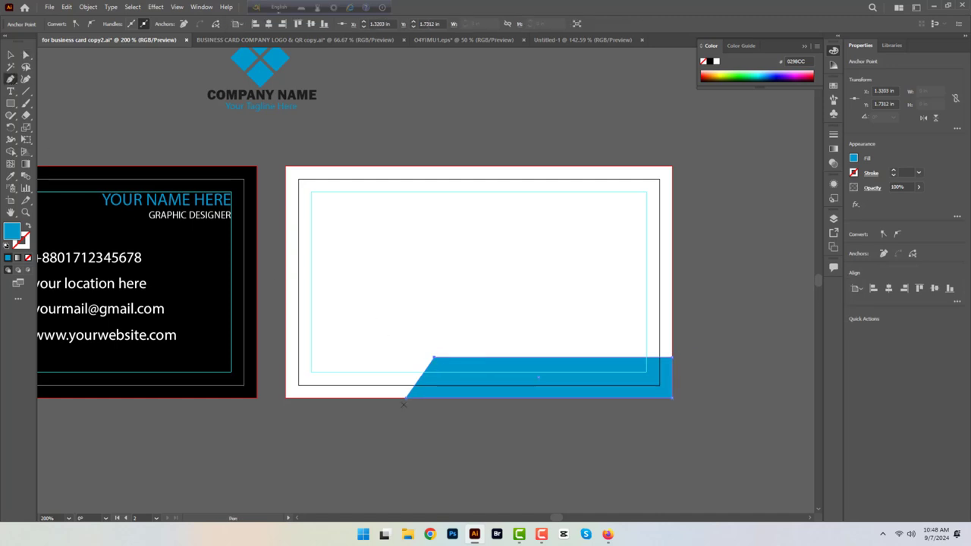
pyautogui.click(397, 397)
pyautogui.click(426, 359)
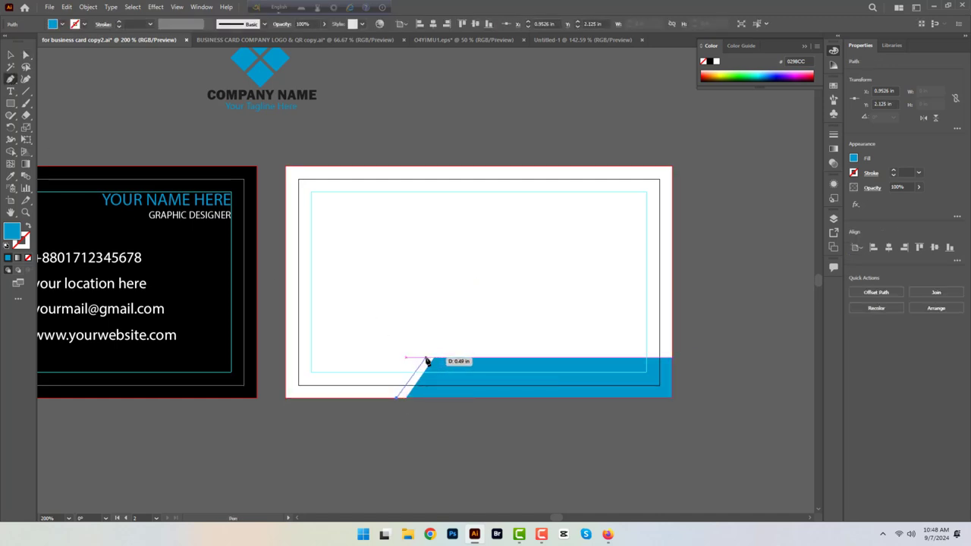
pyautogui.click(416, 358)
pyautogui.click(387, 397)
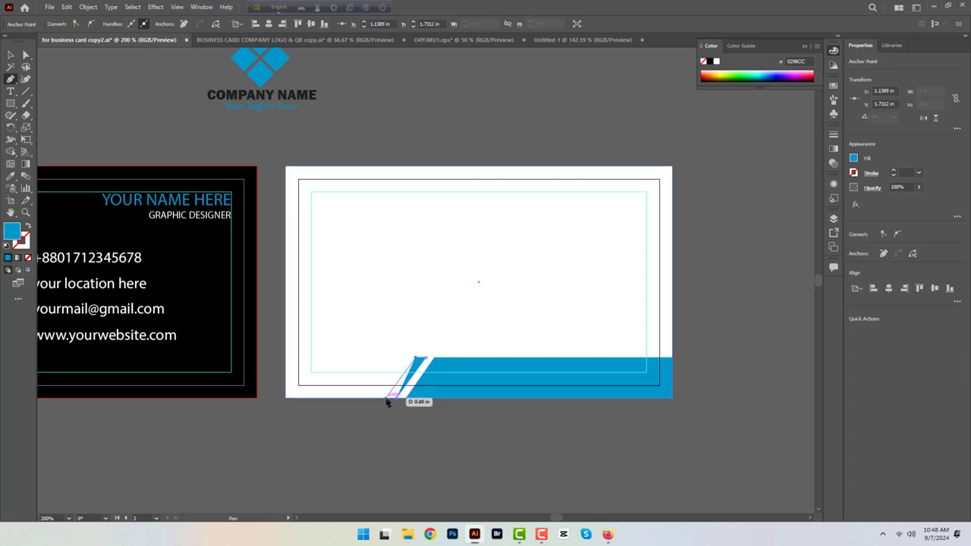
pyautogui.click(397, 396)
# Step: Duplicate the stripe further left and move the company logo onto the white card
pyautogui.click(12, 56)
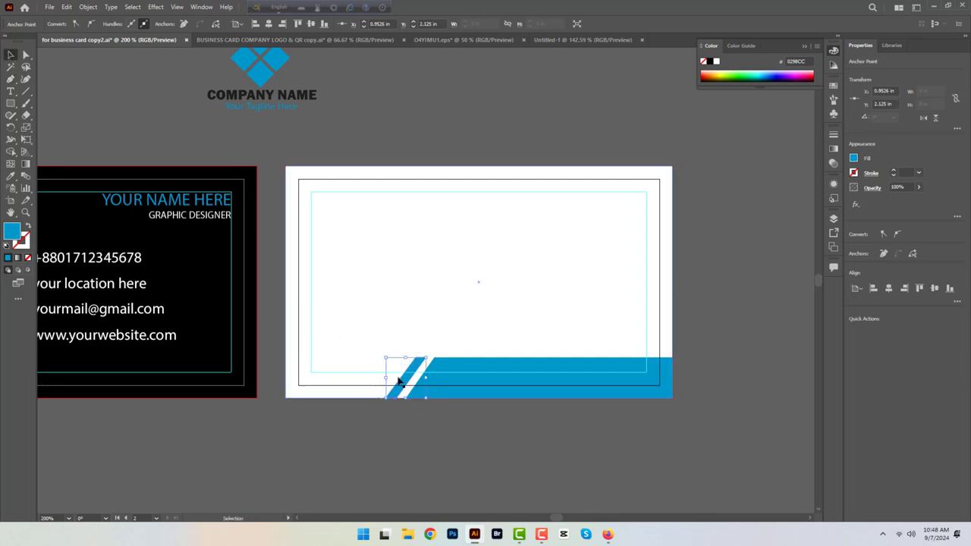
pyautogui.moveTo(404, 380); pyautogui.dragTo(382, 380)
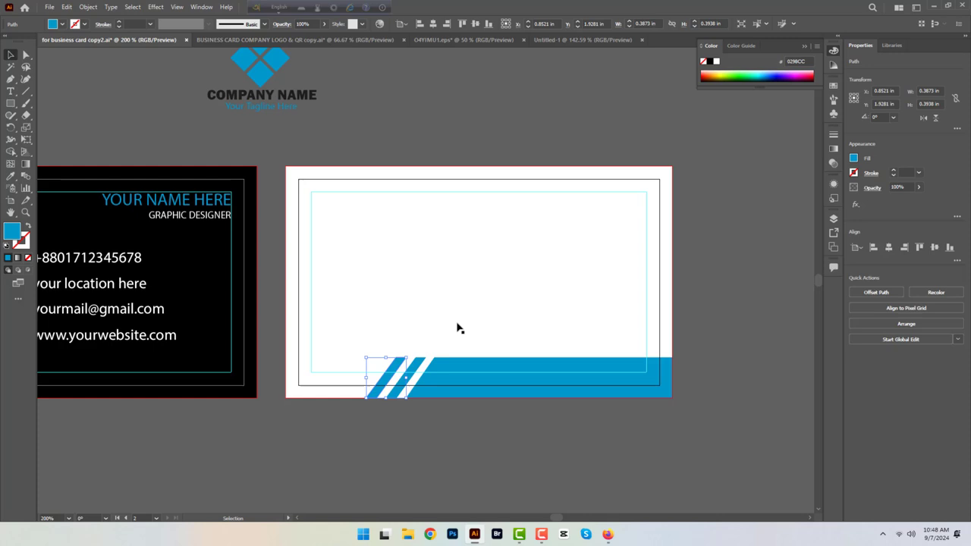
pyautogui.moveTo(264, 53)
pyautogui.mouseDown()
pyautogui.moveTo(482, 241)
pyautogui.moveTo(476, 255)
pyautogui.mouseUp()
# Step: Centre the logo horizontally and vertically on the white card, then save with Ctrl+S
pyautogui.click(339, 24)
pyautogui.click(382, 23)
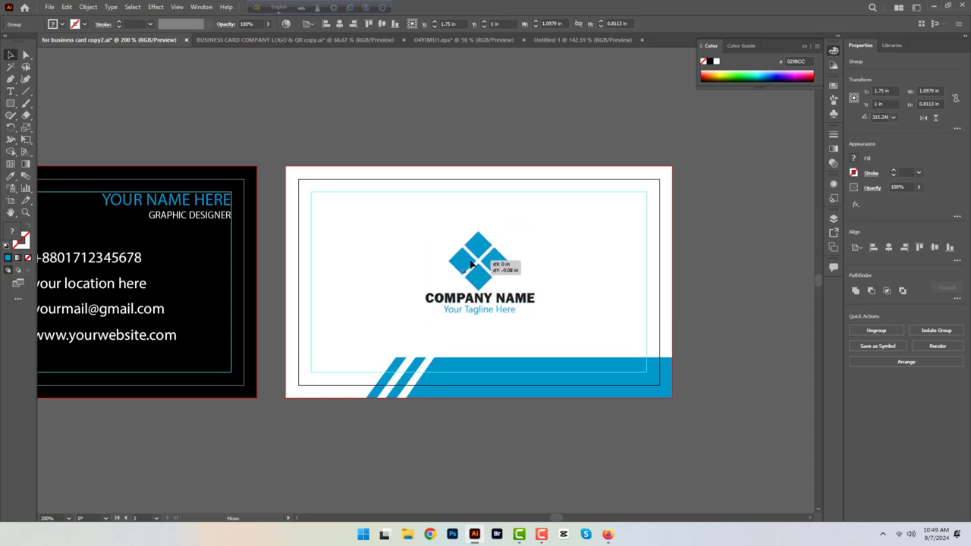
pyautogui.click(339, 23)
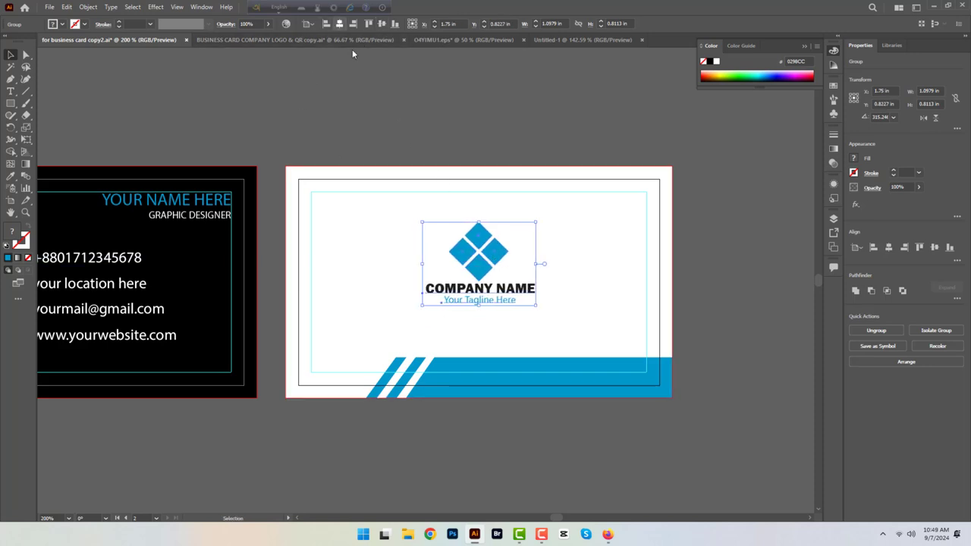
pyautogui.click(366, 115)
pyautogui.scroll(-1, 352, 104)
pyautogui.moveTo(282, 164); pyautogui.dragTo(398, 182)
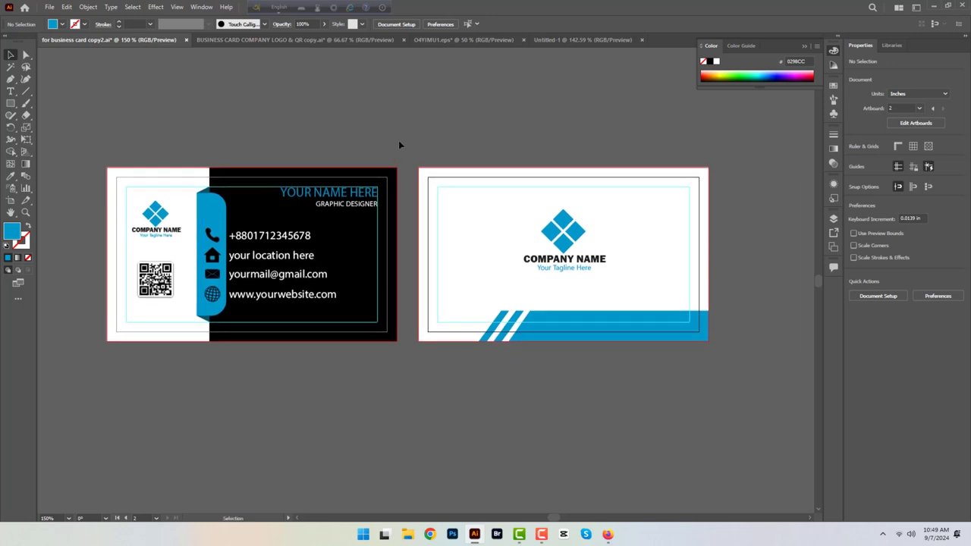
pyautogui.hotkey('ctrl', 's')
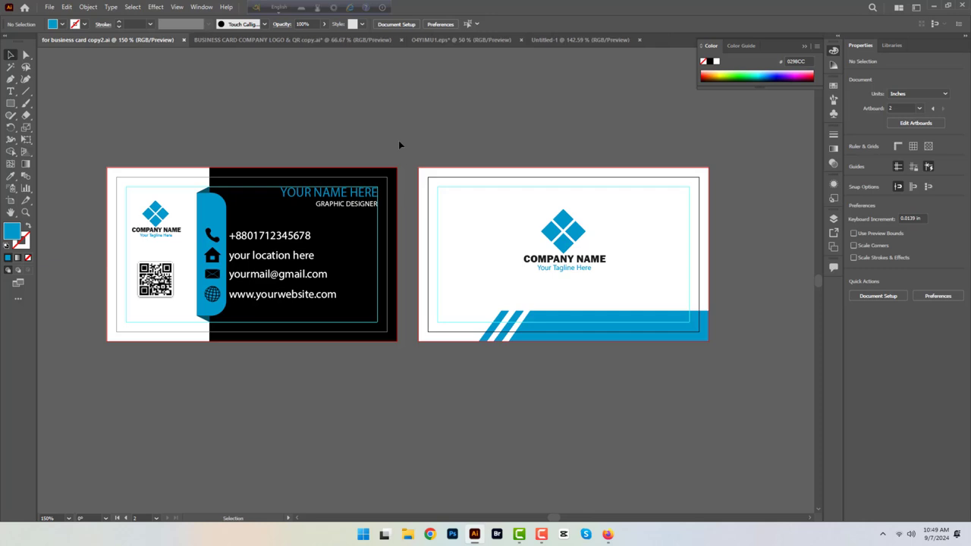